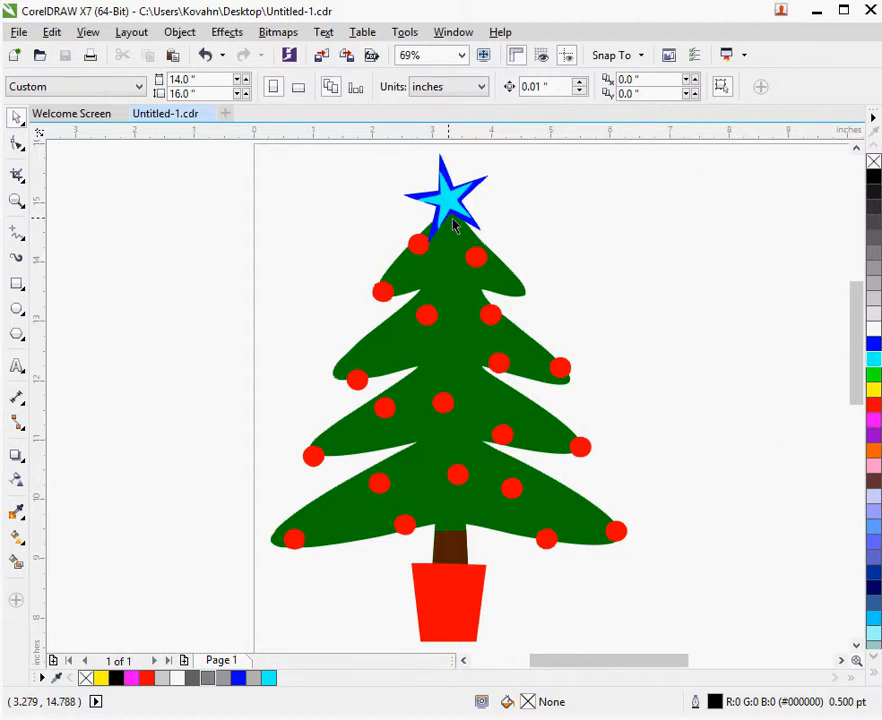
Move the green tree and the red ornaments-and-pot shape aside to reveal the overlaps, undoing each move
left_click_drag(449, 504, 222, 421)
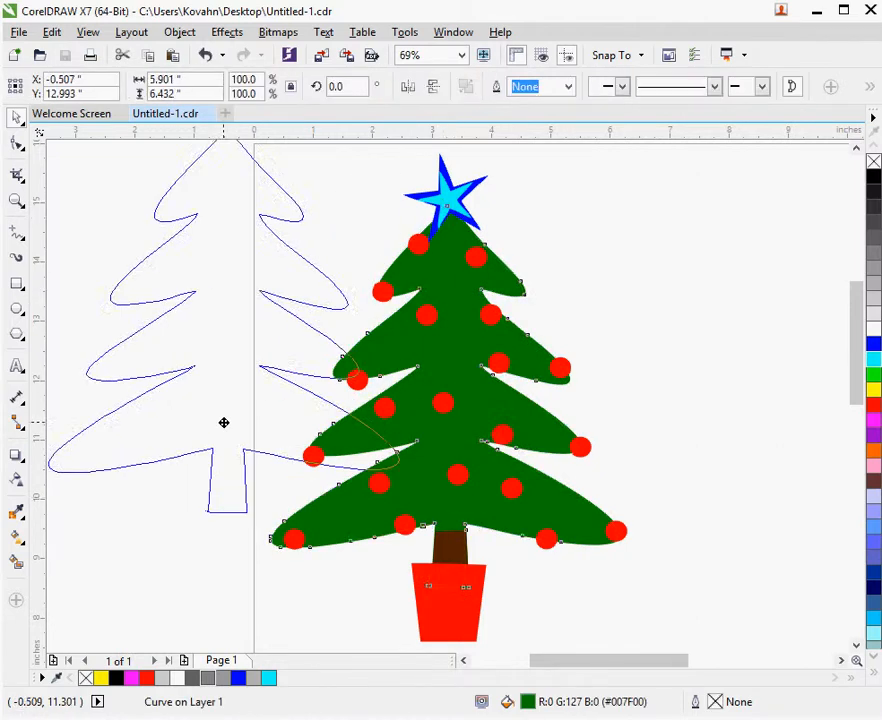
key("ctrl+z")
left_click(661, 454)
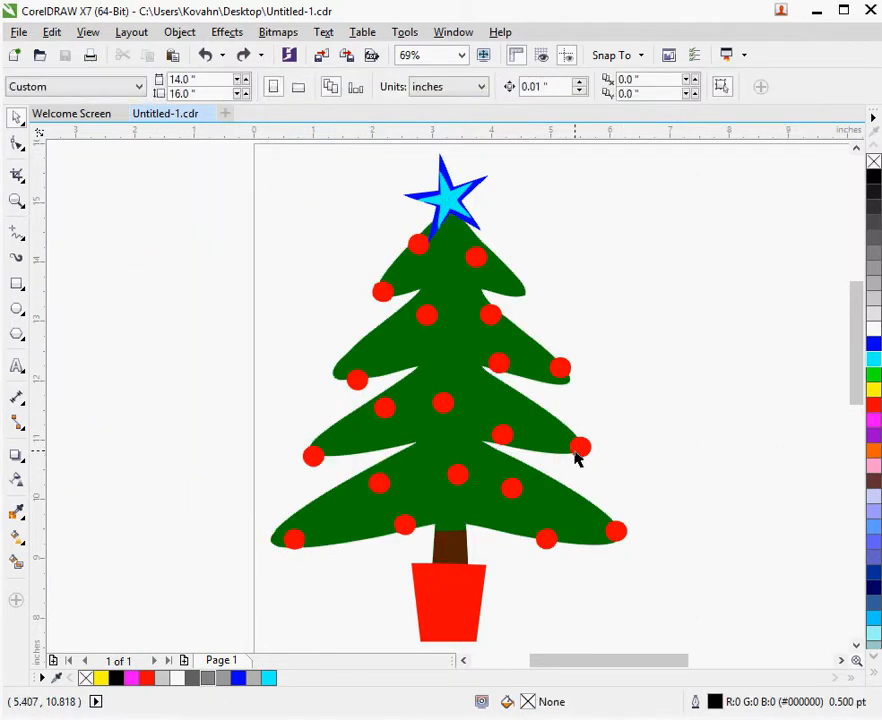
left_click_drag(577, 456, 435, 421)
key("ctrl+z")
key("Escape")
Move the cyan star and the blue star aside to reveal how they overlap, undoing each move
left_click_drag(460, 211, 348, 174)
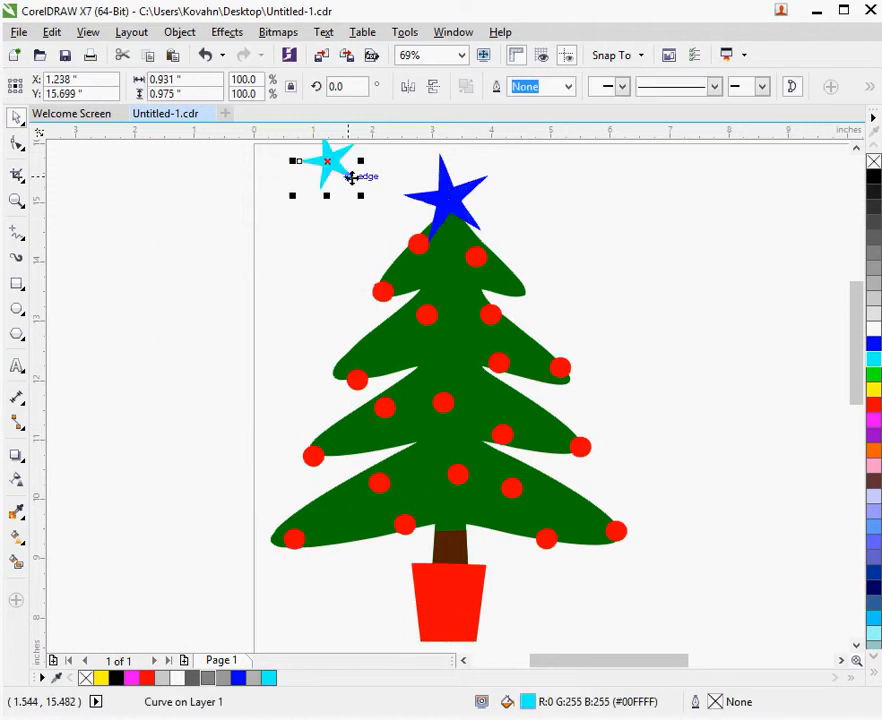
key("ctrl+z")
left_click(494, 206)
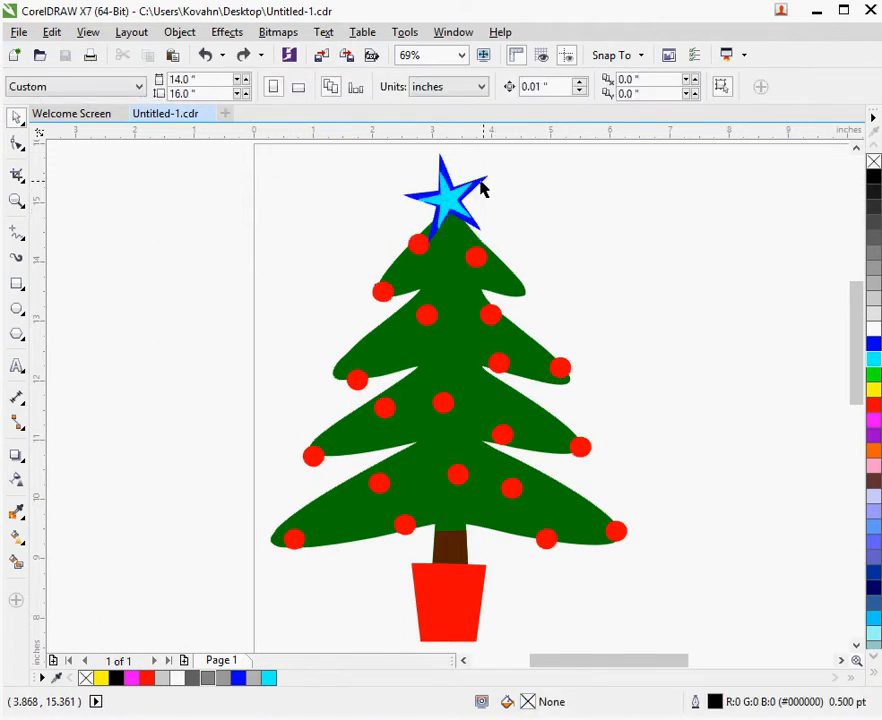
left_click_drag(478, 184, 518, 177)
key("ctrl+z")
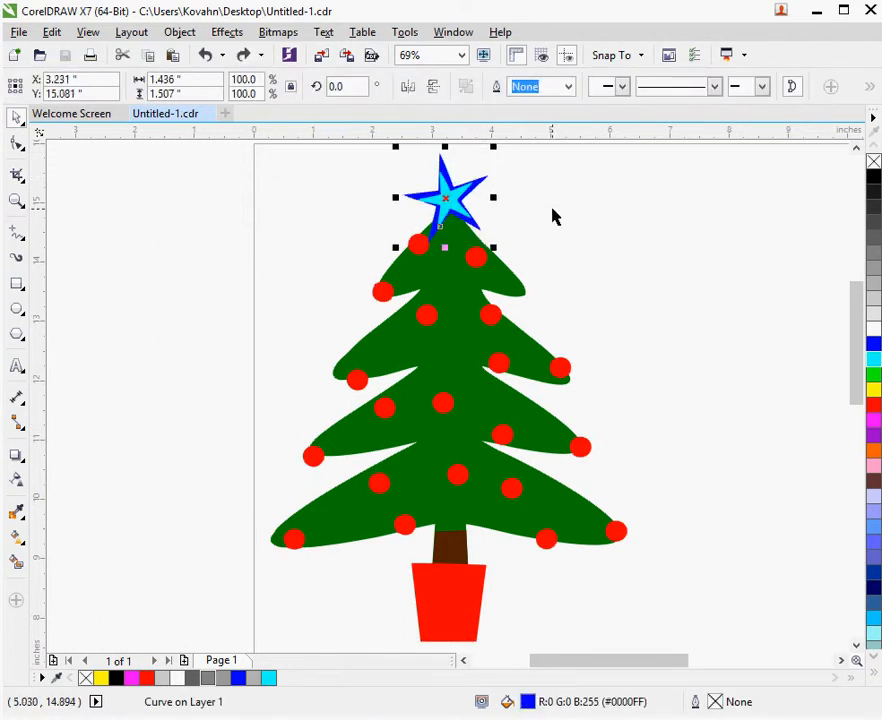
left_click(509, 207)
left_click_drag(440, 205, 312, 178)
key("ctrl+z")
left_click(707, 263)
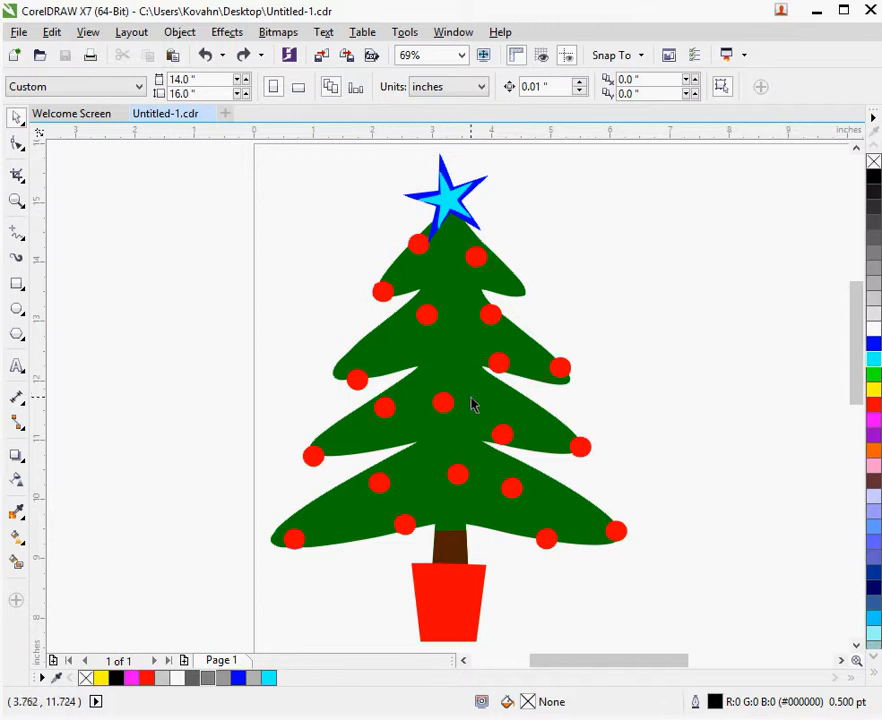
Shift the red ornaments-and-pot shape off the tree to show the solid green beneath, and undo the move
left_click_drag(438, 415, 320, 408)
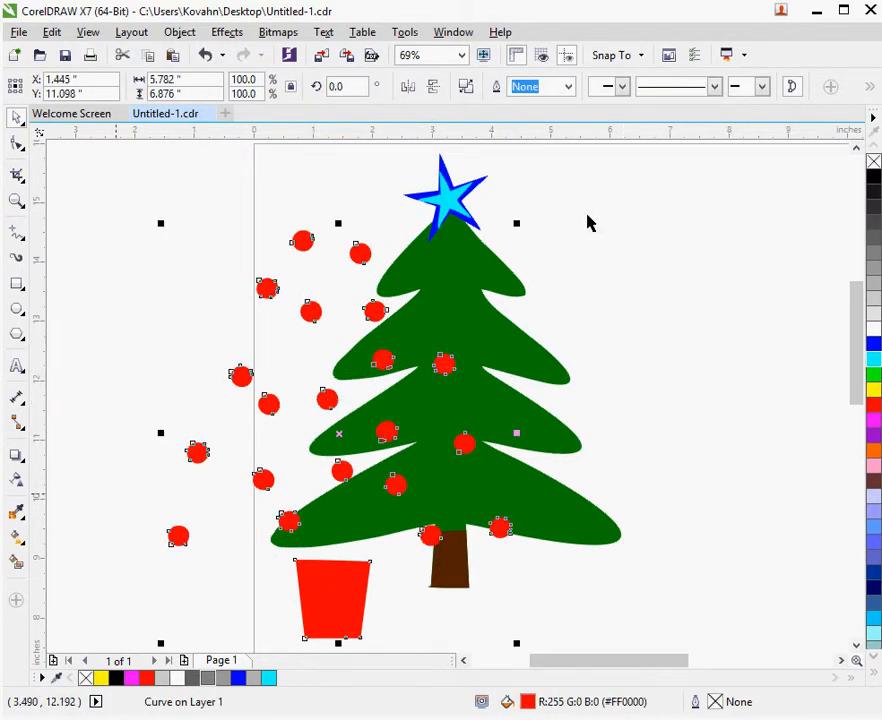
key("ctrl+z")
left_click(556, 222)
left_click_drag(457, 220, 443, 199)
left_click(526, 205)
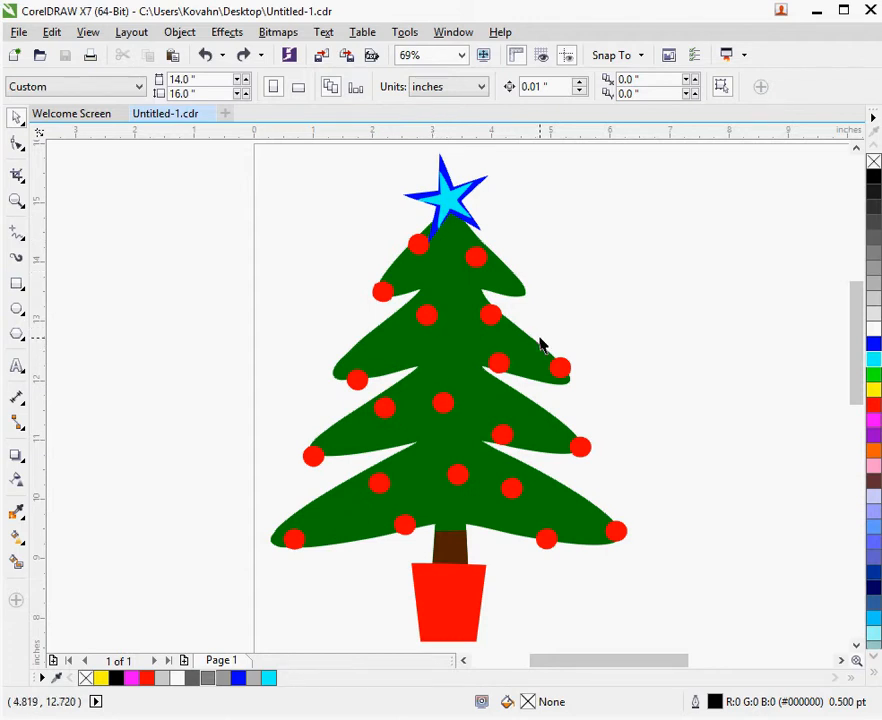
Trim the green tree with the red ornaments-and-pot shape, and check the cut-outs by moving the ornaments aside and back
left_click(443, 410)
left_click_drag(451, 467, 248, 474)
key("ctrl+z")
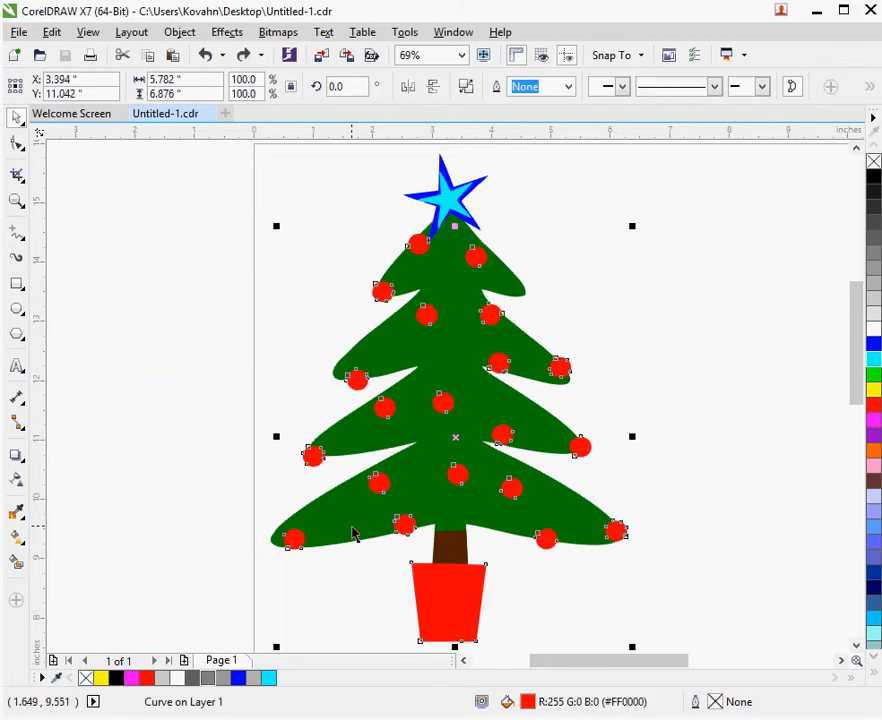
left_click(352, 533, "shift")
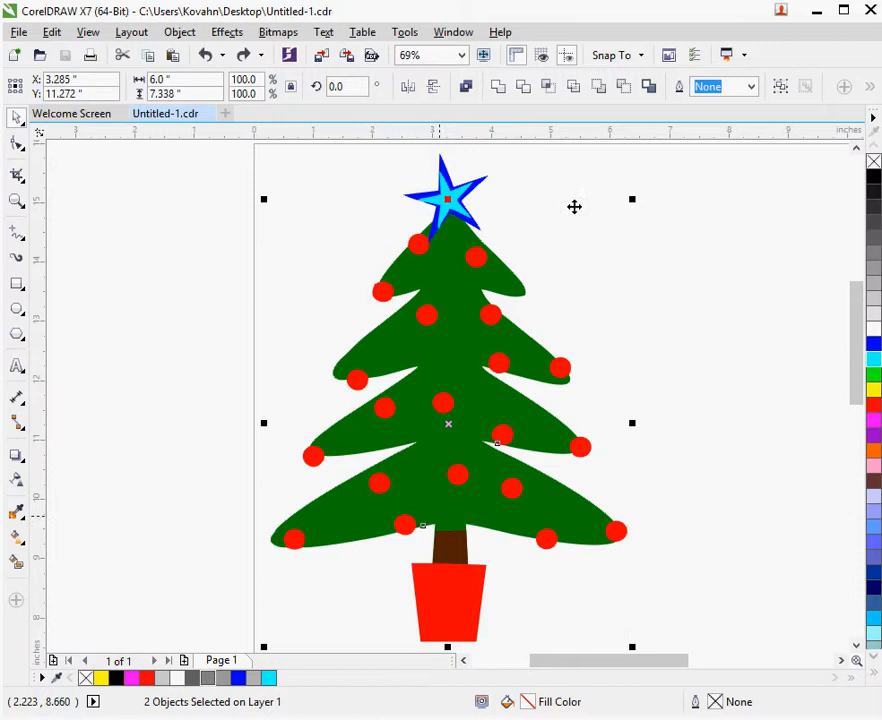
left_click(523, 86)
left_click(537, 342)
left_click_drag(503, 373, 272, 320)
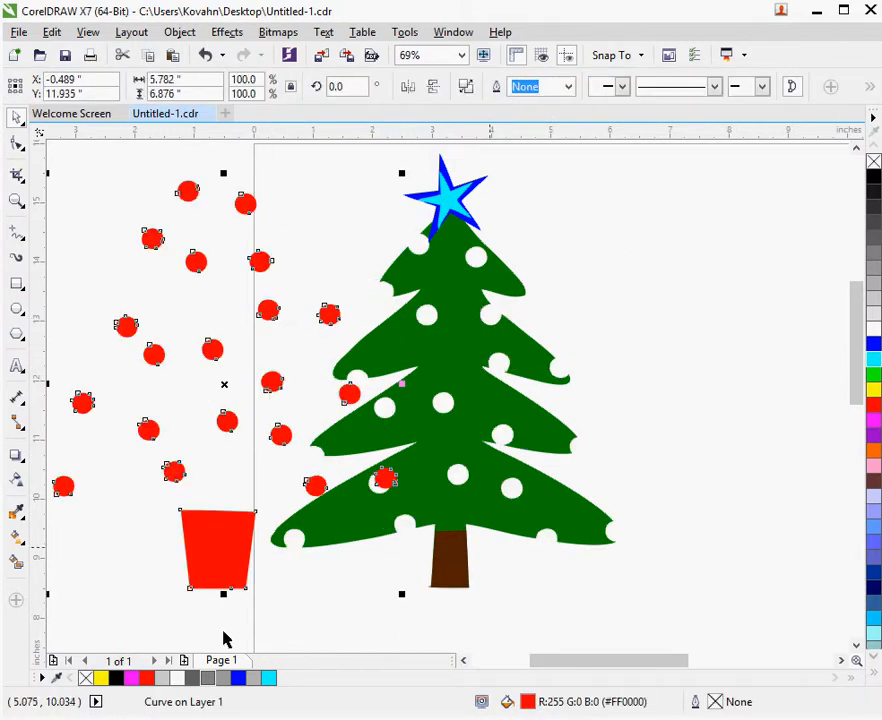
key("ctrl+z")
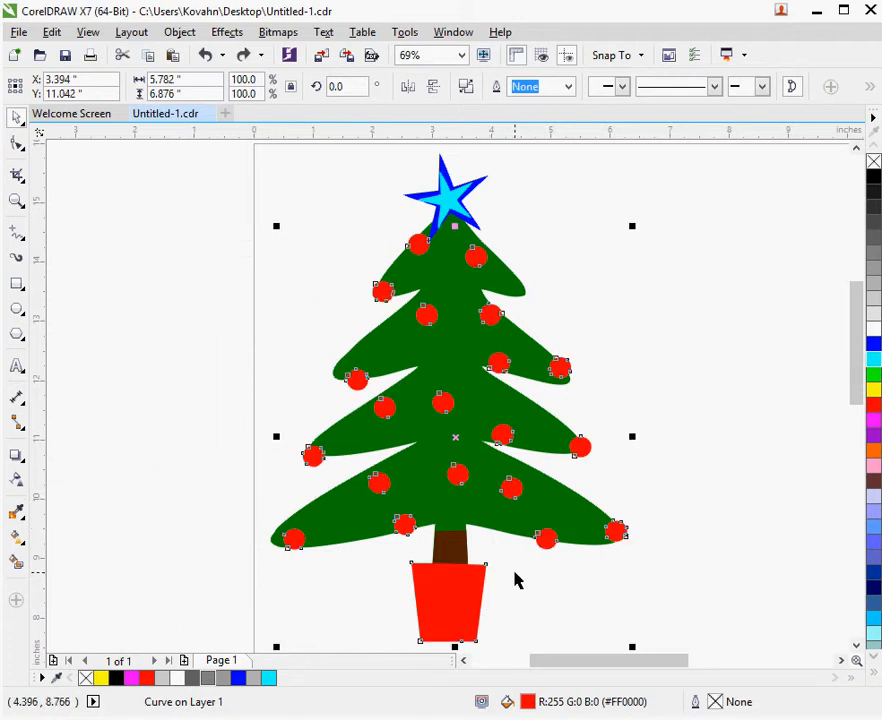
left_click(514, 577)
Move the brown trunk and the red pot aside to see where they overlap, undoing each move
left_click_drag(451, 567, 772, 608)
key("ctrl+z")
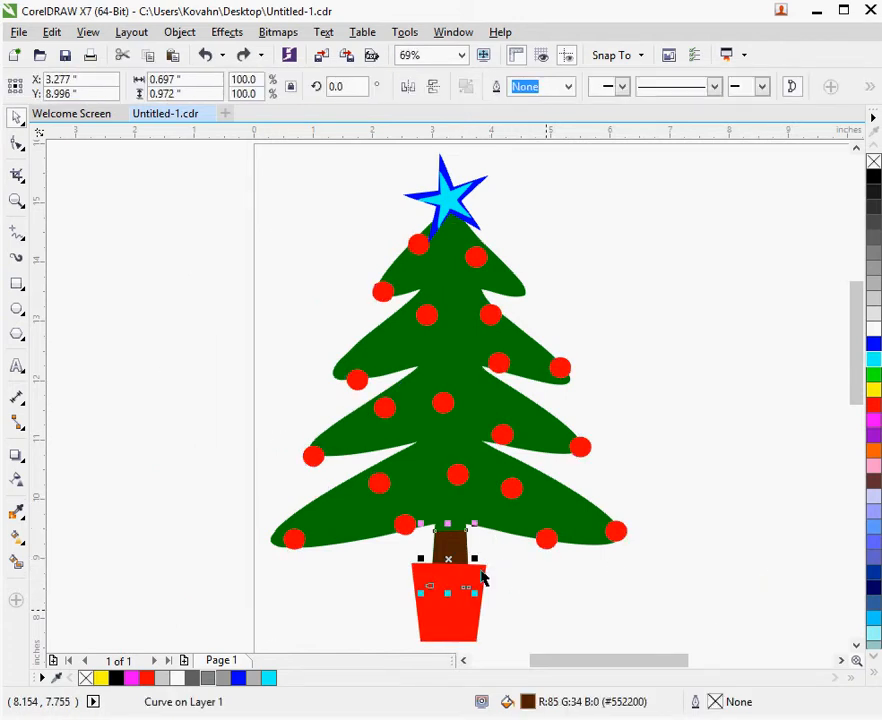
left_click_drag(457, 613, 502, 641)
key("ctrl+z")
left_click(536, 611)
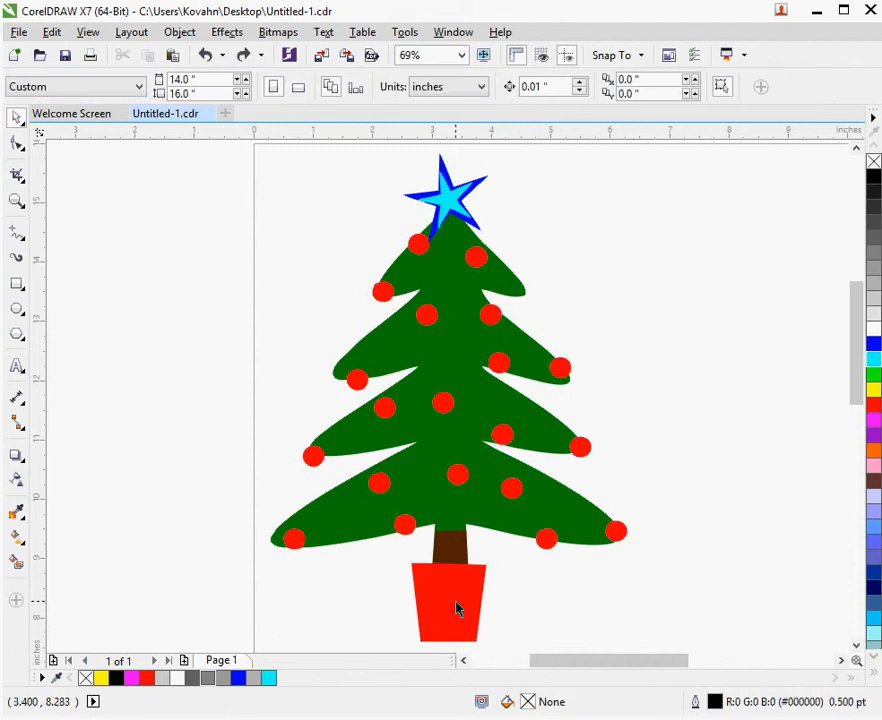
Trim the brown trunk with the red ornaments-and-pot shape, and clear the selection
left_click(459, 608)
left_click(526, 624)
left_click(452, 610)
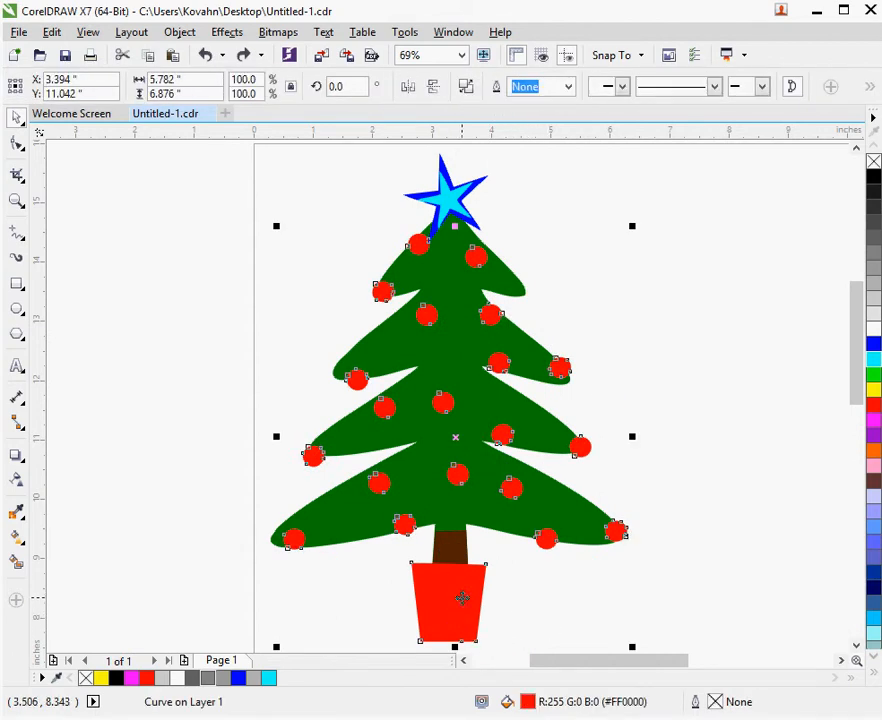
left_click(541, 380, "shift")
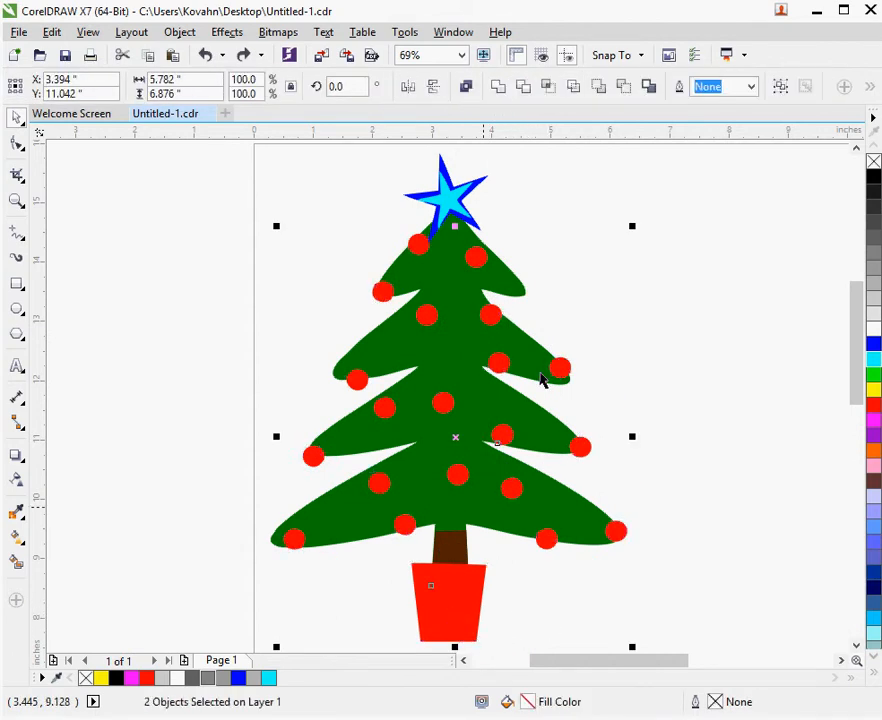
left_click(527, 91)
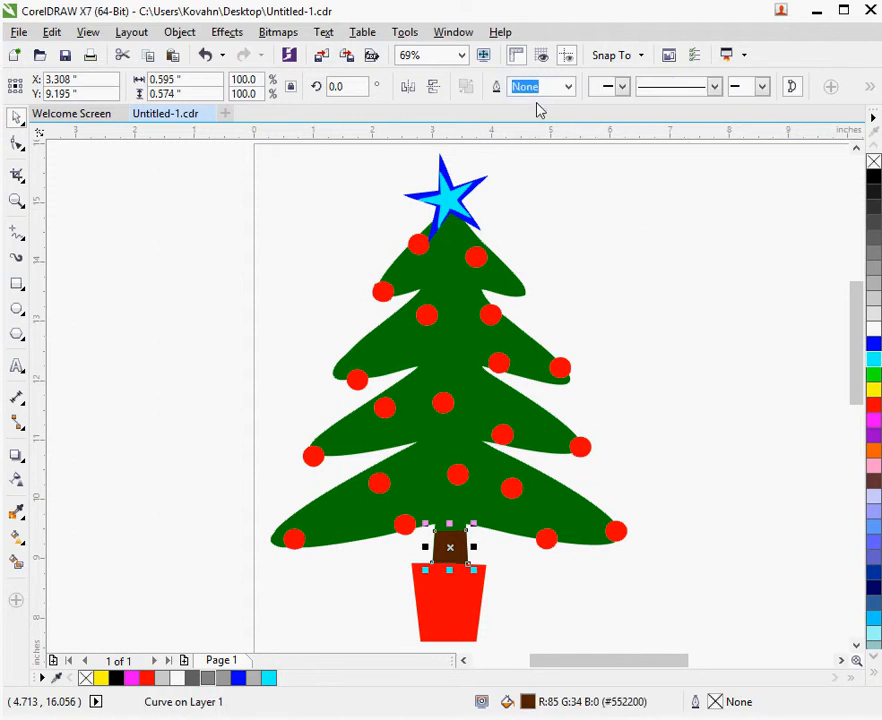
left_click(645, 388)
left_click(451, 584)
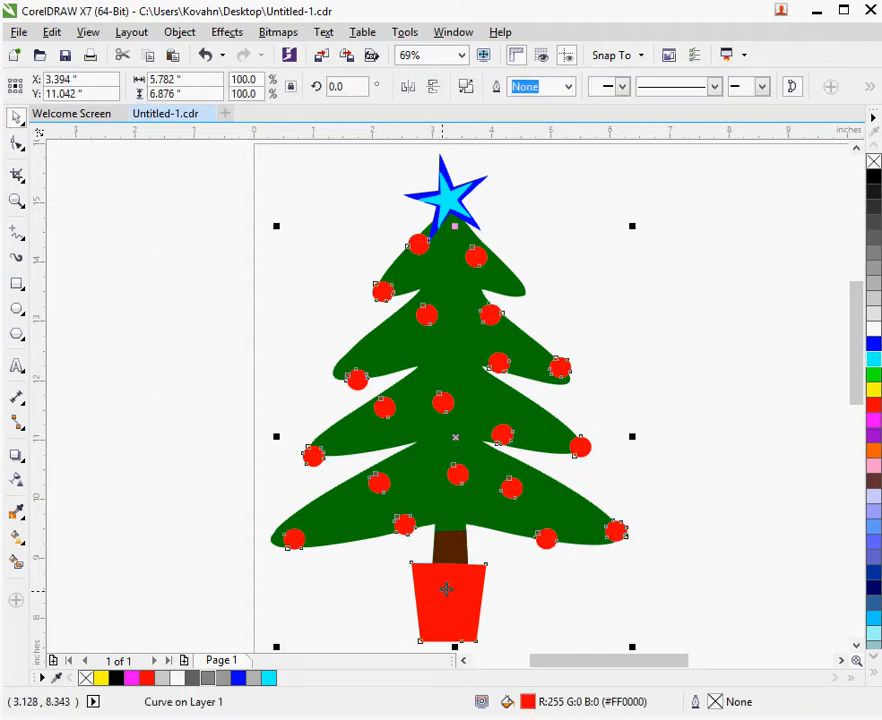
left_click(450, 553, "shift")
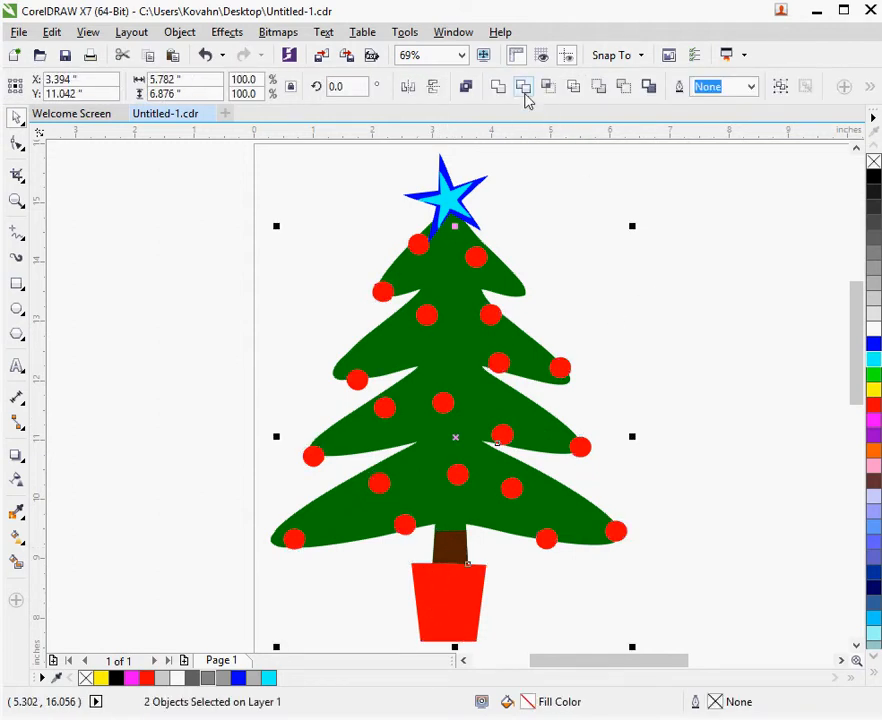
left_click(487, 574)
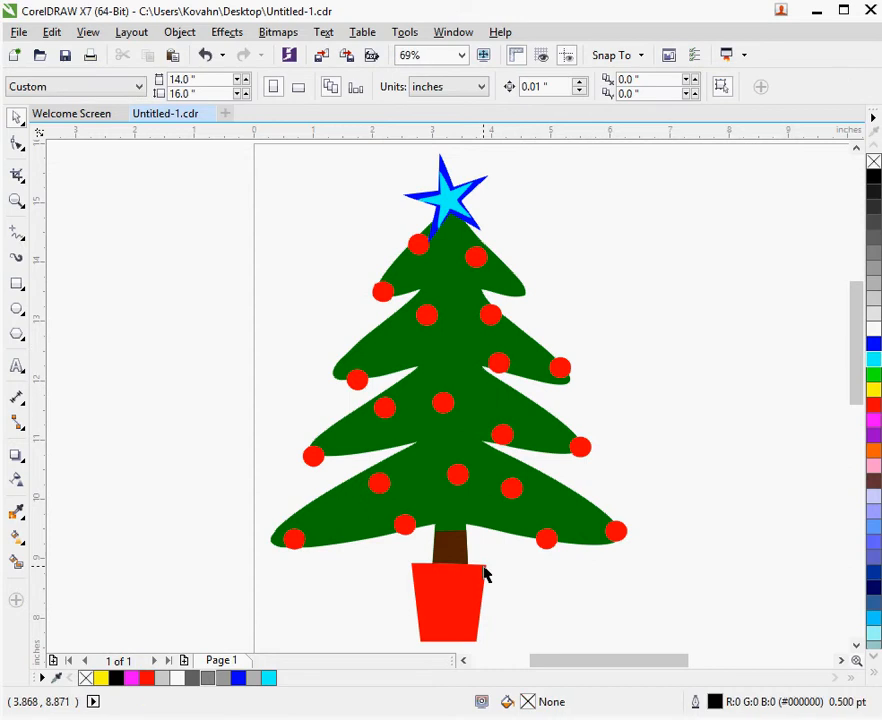
Examine up close how the brown trunk meets the green tree and the red pot
scroll(447, 580, "up", 2)
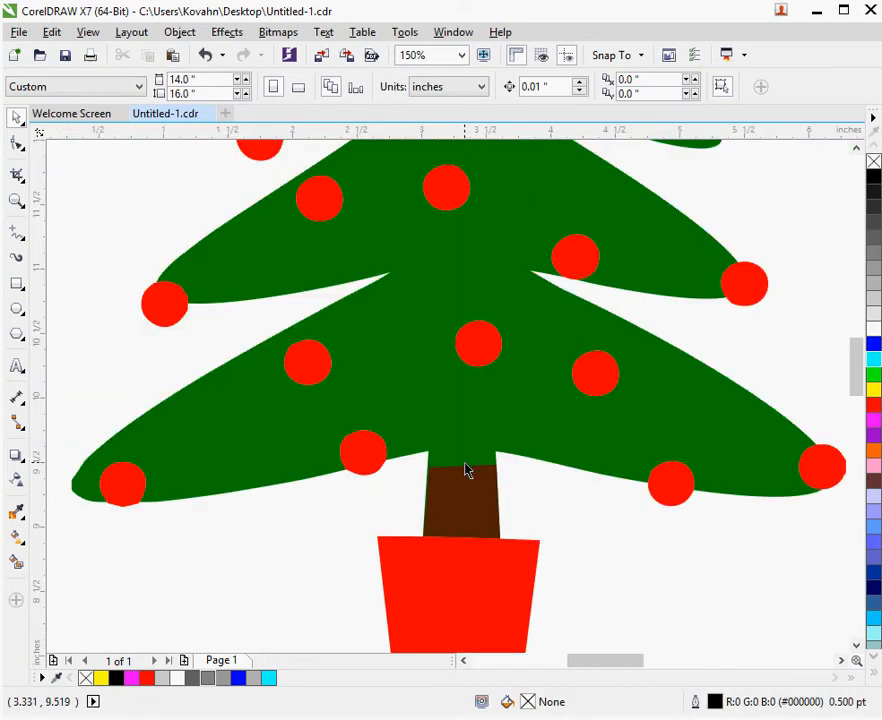
left_click_drag(465, 470, 540, 432)
key("ctrl+z")
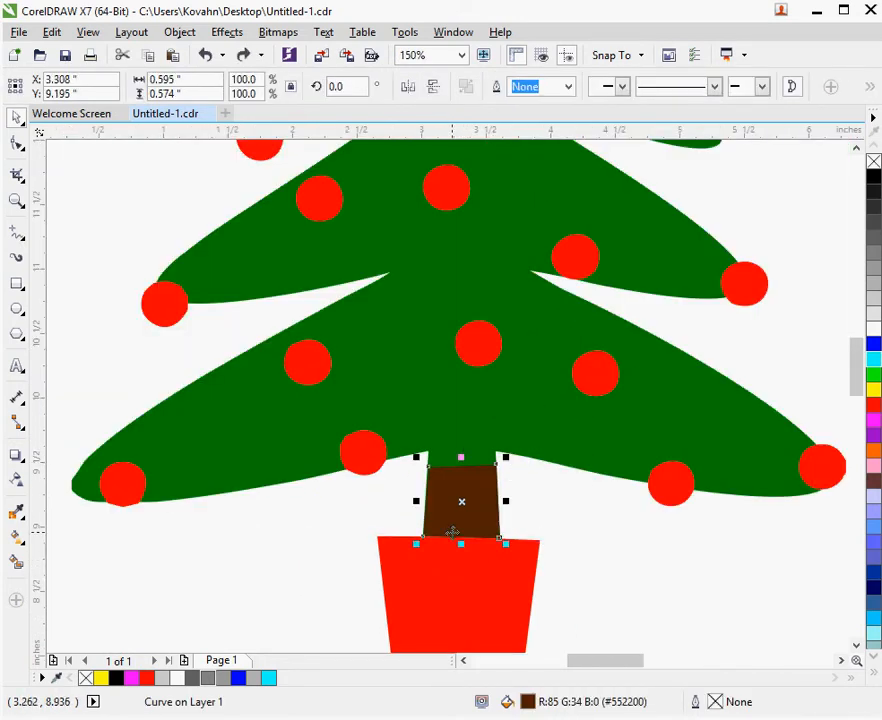
scroll(404, 557, "up", 8)
scroll(366, 537, "down", 10)
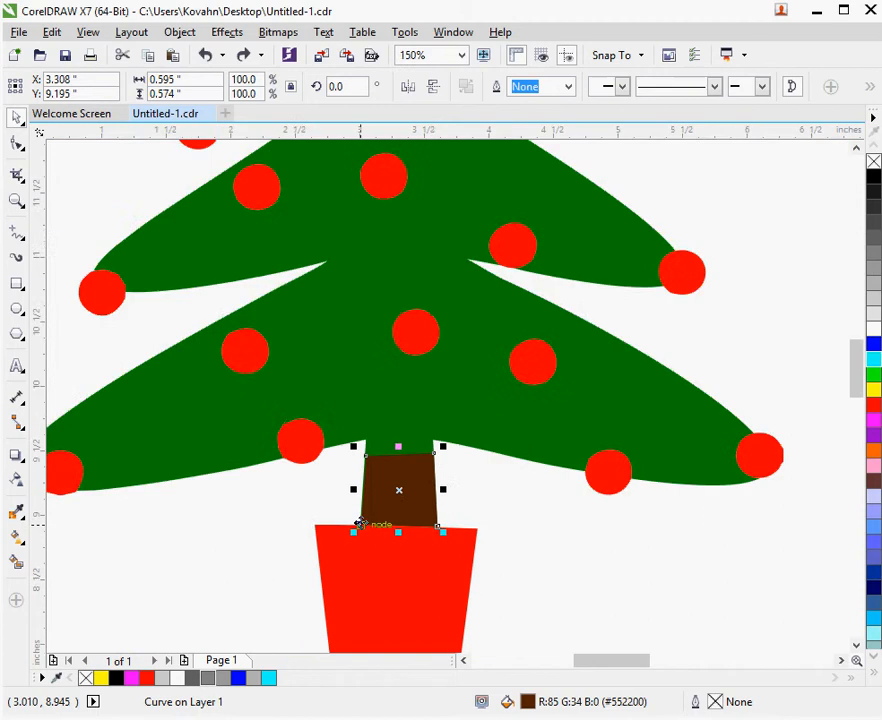
scroll(362, 523, "up", 4)
scroll(392, 534, "down", 2)
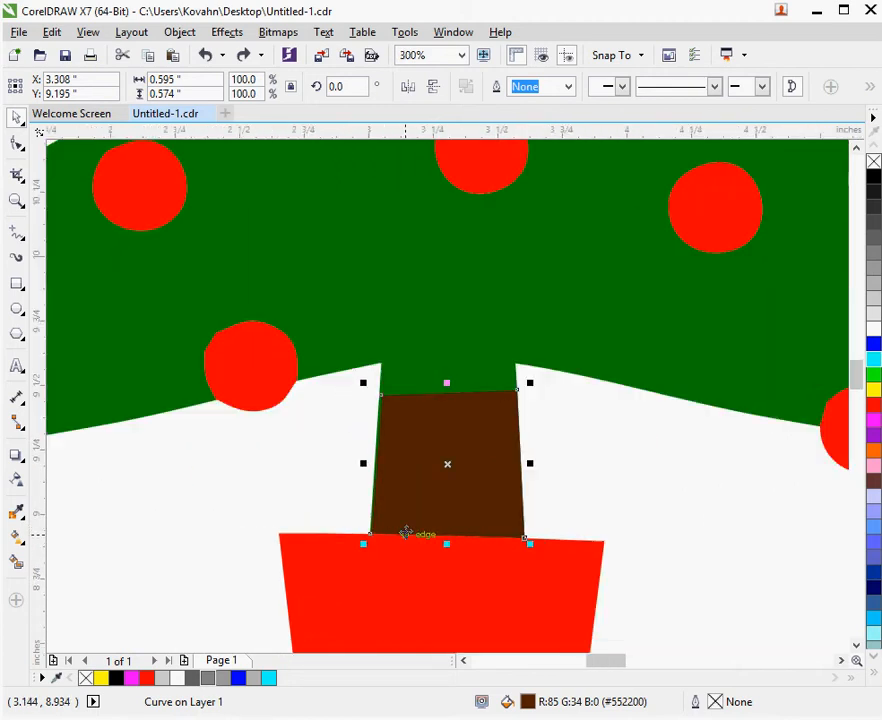
scroll(467, 516, "down", 2)
key("Escape")
scroll(456, 492, "up", 1)
Move the green tree and the red ornaments-and-pot shape aside to check the cut-outs, undoing each move
left_click_drag(461, 422, 440, 338)
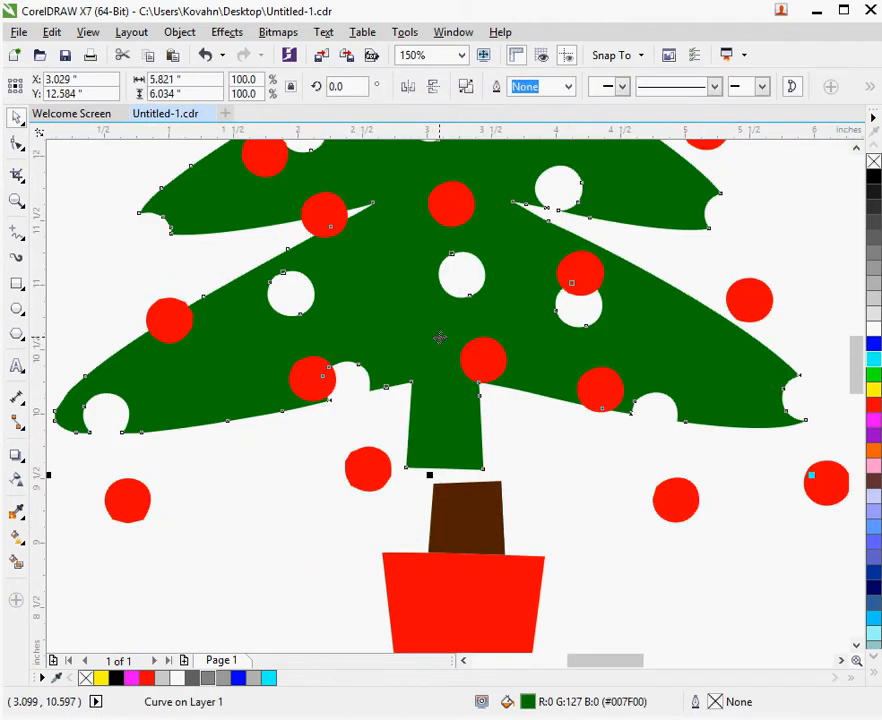
key("ctrl+z")
left_click_drag(449, 624, 362, 649)
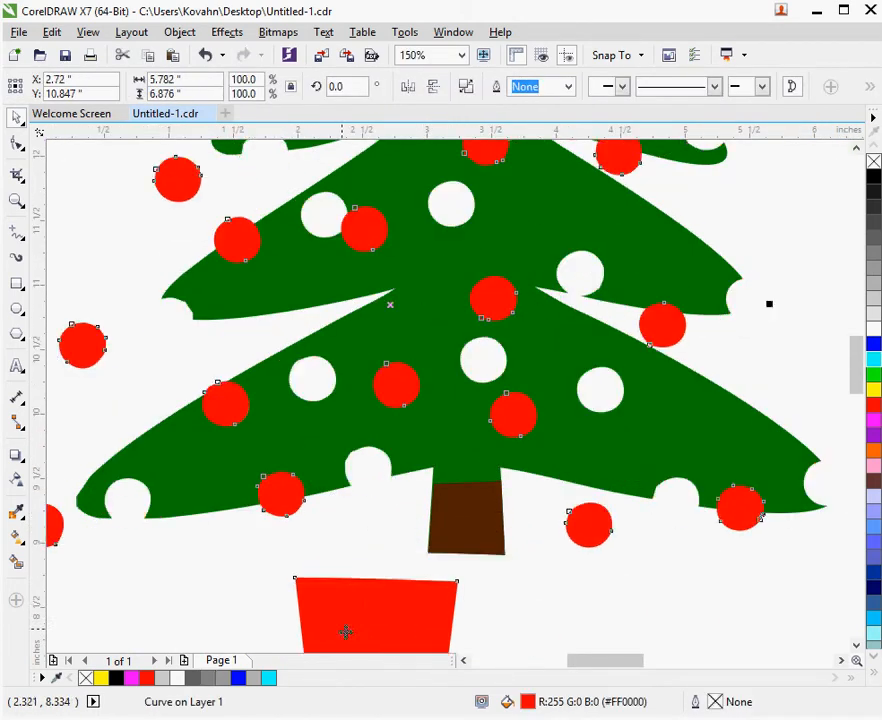
key("ctrl+z")
left_click_drag(466, 441, 422, 344)
key("ctrl+z")
key("Escape")
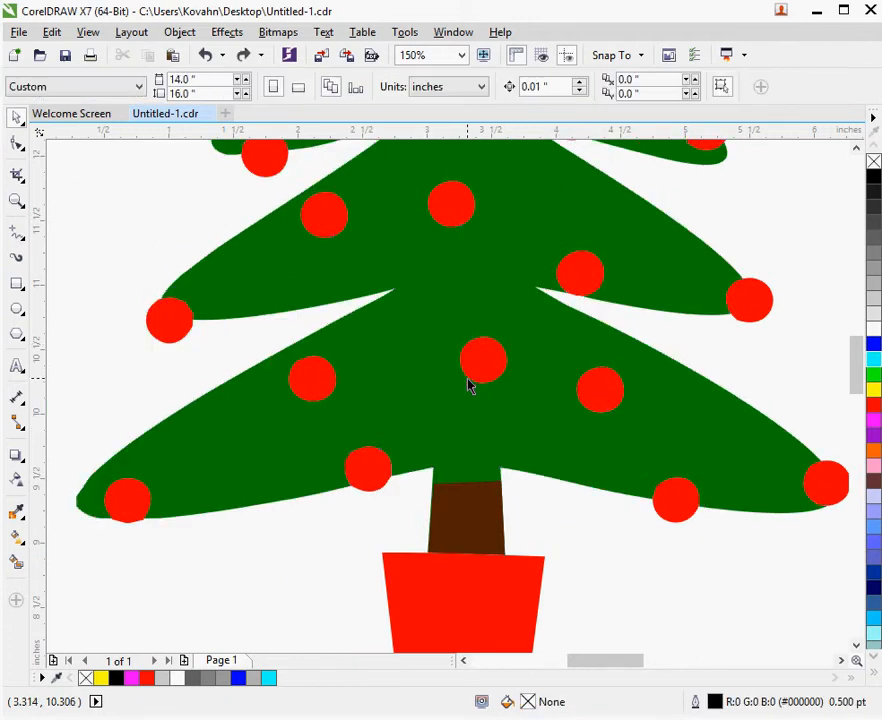
Shift the red ornaments off the lower branches to inspect the cut edges up close, and undo the move
scroll(470, 387, "down", 2)
scroll(472, 392, "up", 2)
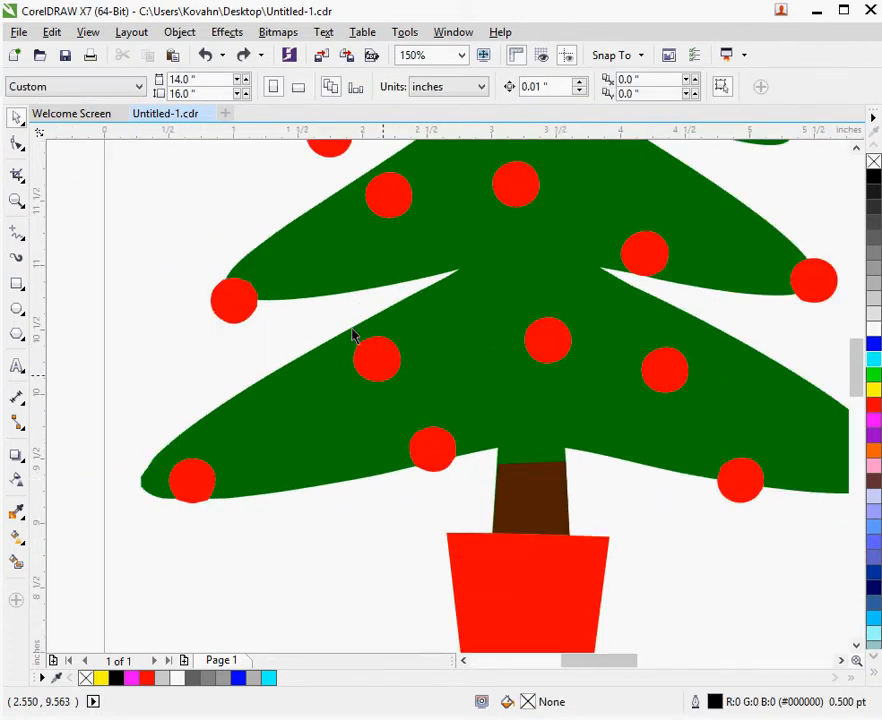
scroll(360, 335, "up", 1)
left_click_drag(510, 458, 431, 416)
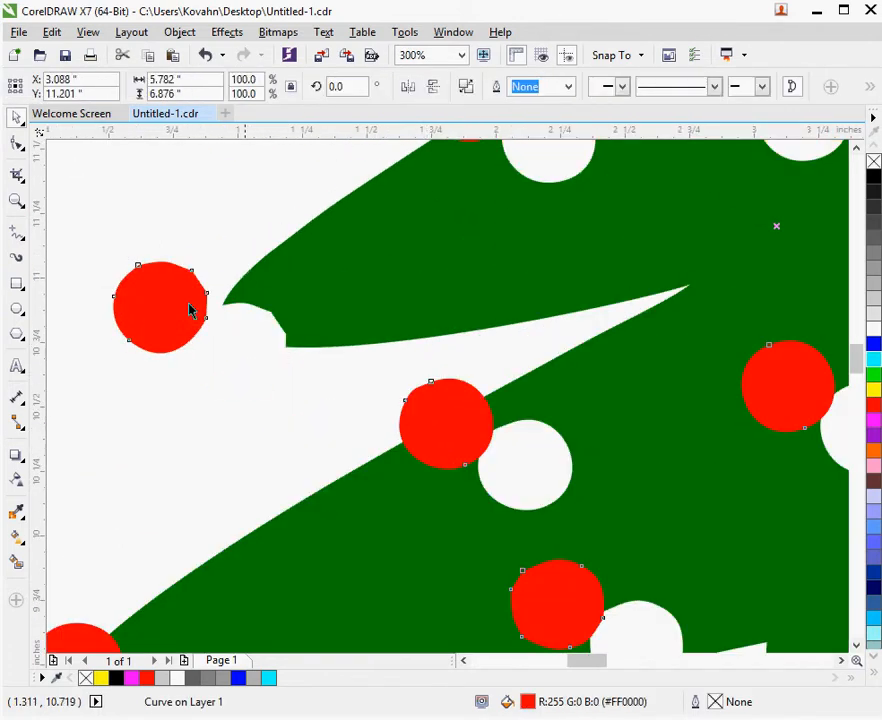
scroll(563, 502, "down", 3)
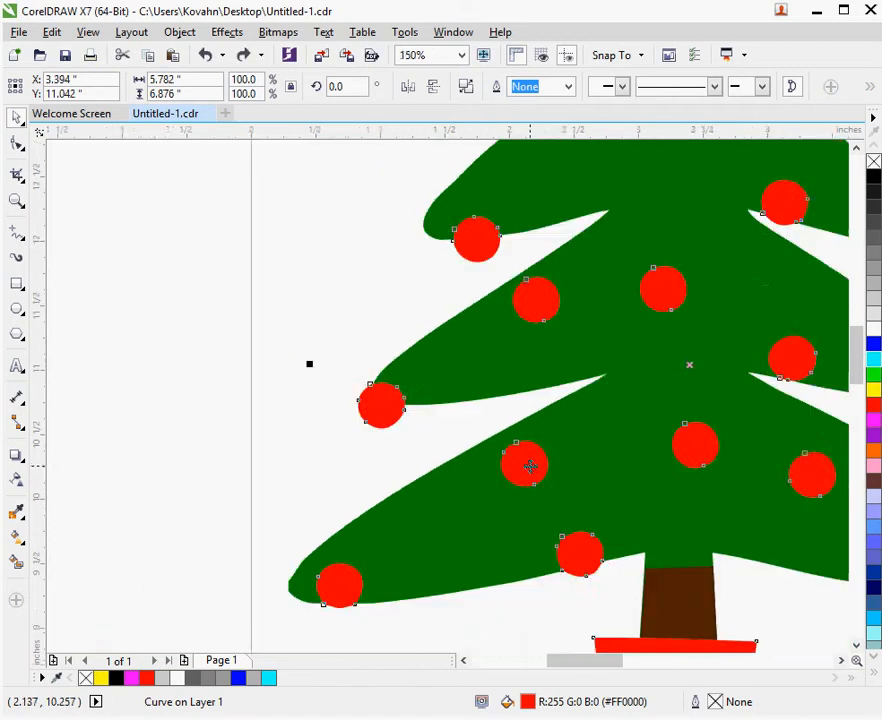
scroll(610, 315, "up", 1)
left_click(584, 342)
Move the cyan star off the blue star to check what lies beneath it, and undo the move
scroll(562, 320, "up", 2)
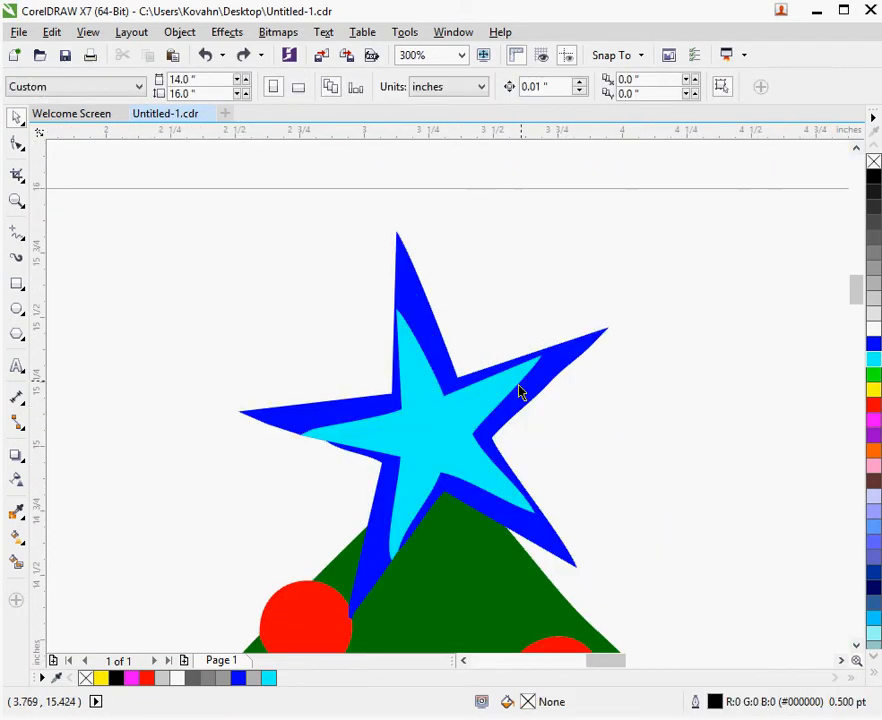
left_click_drag(470, 431, 467, 318)
key("ctrl+z")
scroll(338, 556, "up", 1)
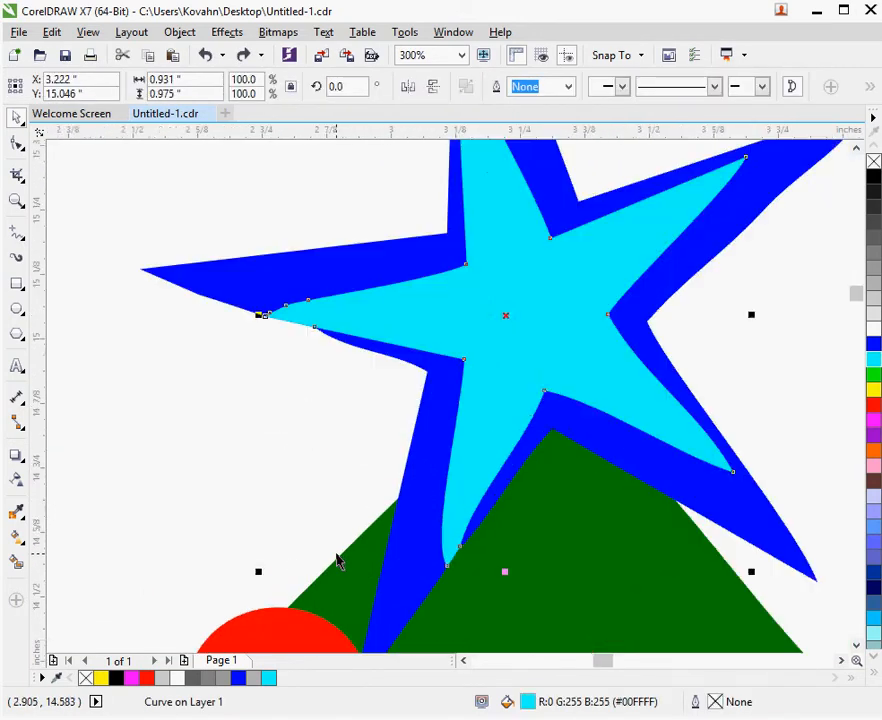
scroll(473, 456, "down", 1)
key("Escape")
Trim the blue star with the cyan star on top of it
left_click(475, 412)
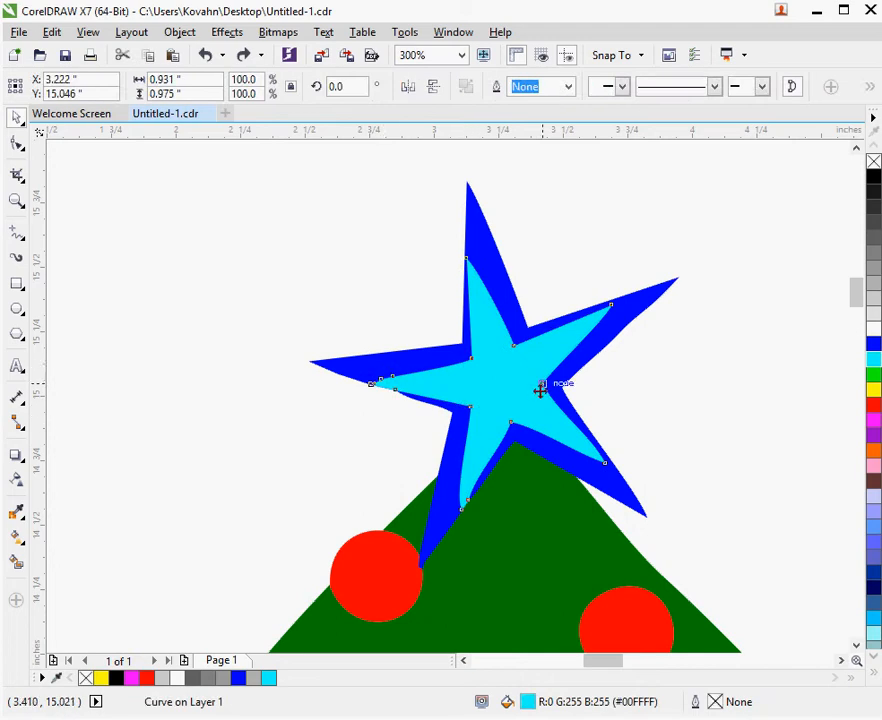
key("Escape")
left_click(504, 413)
left_click(388, 370, "shift")
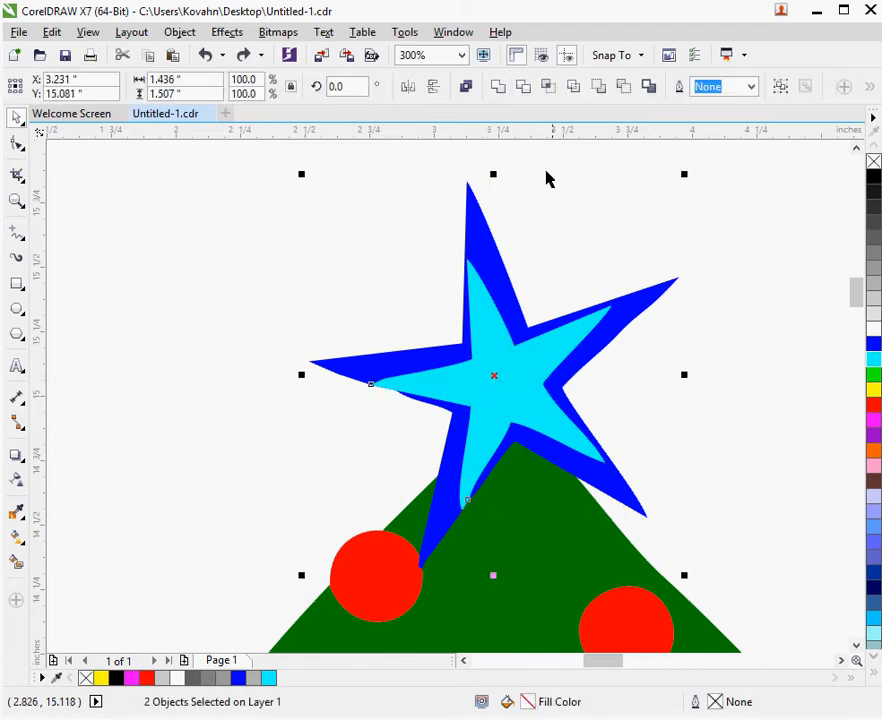
left_click(528, 89)
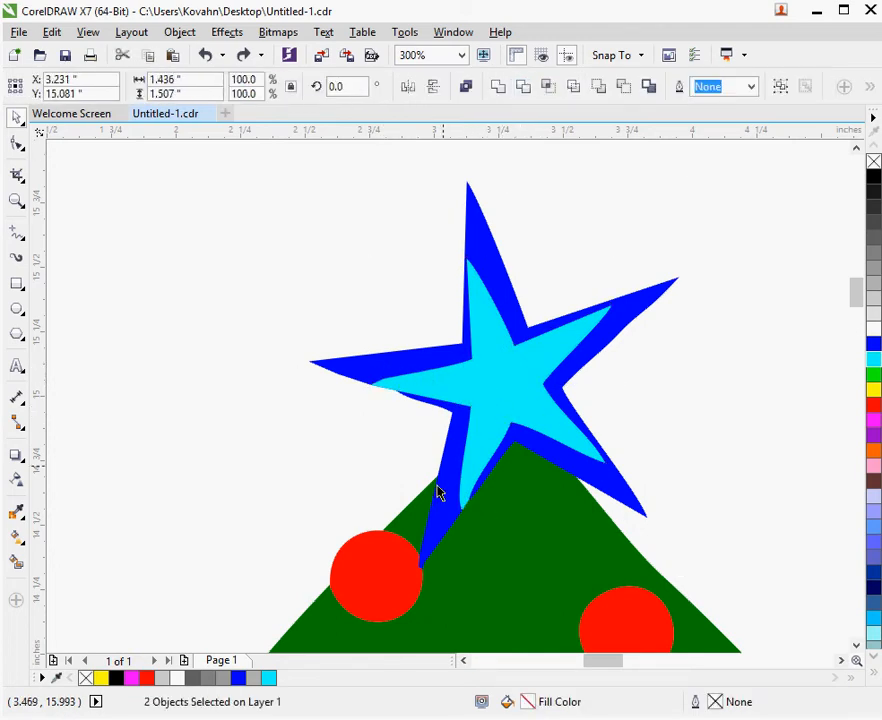
Undo the cyan star's cut from the blue star, and trim the green tree with the blue star
left_click_drag(437, 486, 449, 372)
key("ctrl+z")
key("ctrl+z")
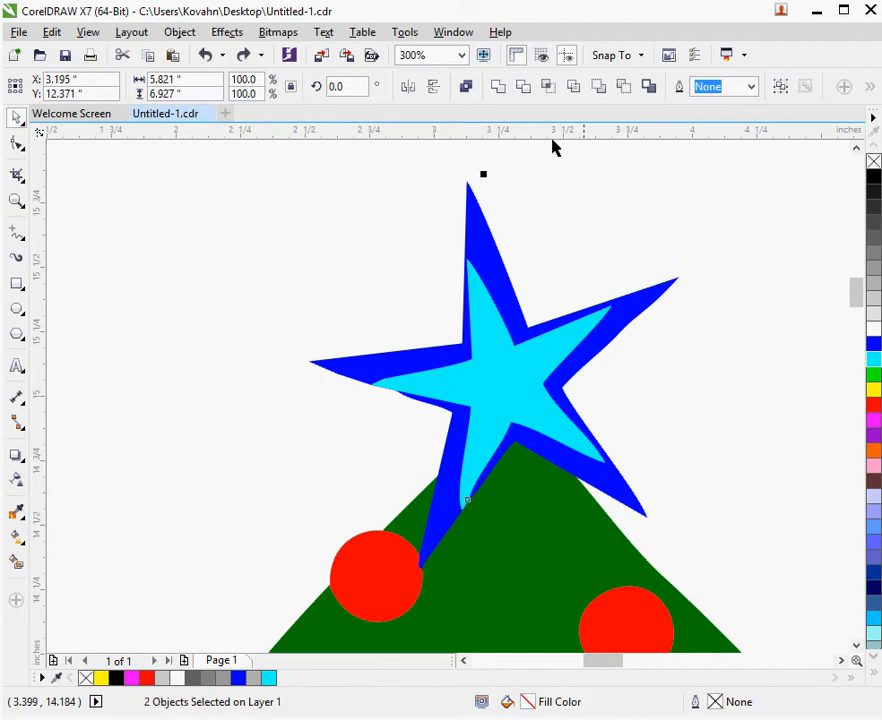
left_click(528, 89)
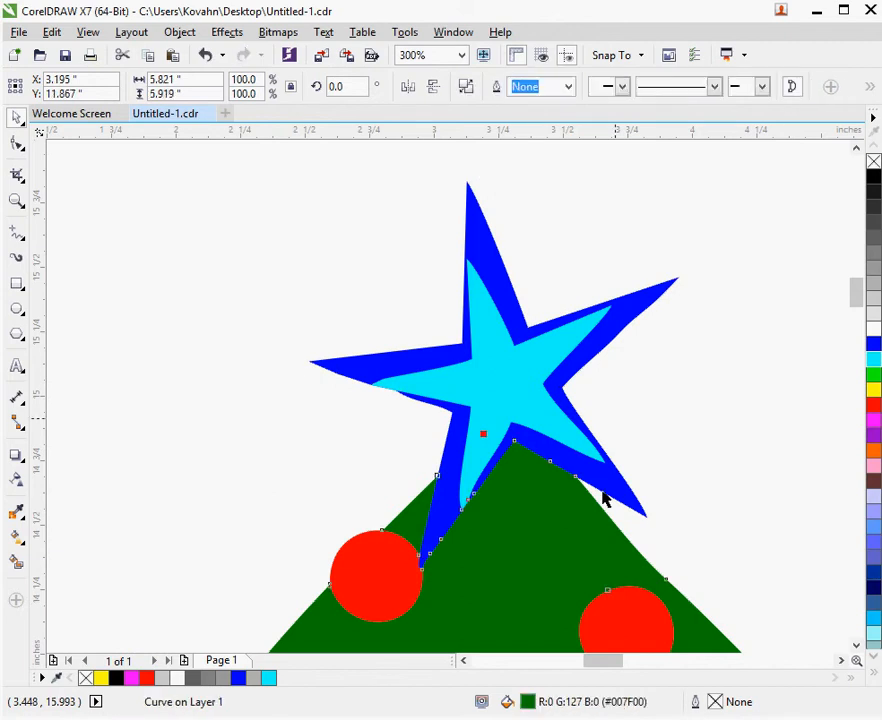
Move the blue star off the treetop to check the cut-out beneath it, and undo the move
left_click_drag(604, 498, 706, 382)
key("ctrl+z")
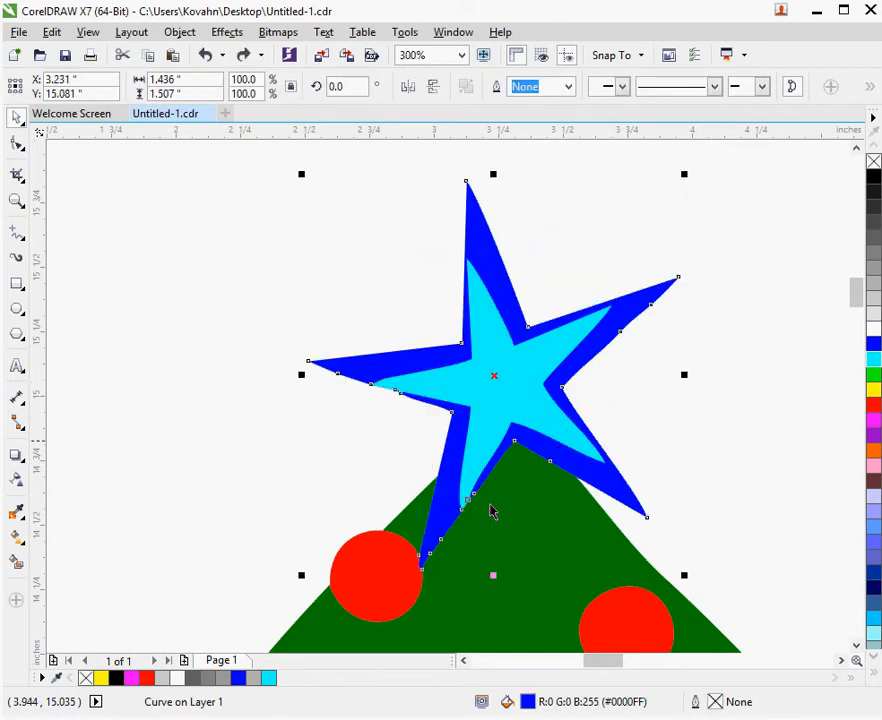
key("Escape")
Shift the red ornaments away from the blue star's lower tip to inspect the cut edges up close, undoing each move
scroll(402, 579, "up", 2)
left_click_drag(422, 579, 305, 567)
key("ctrl+z")
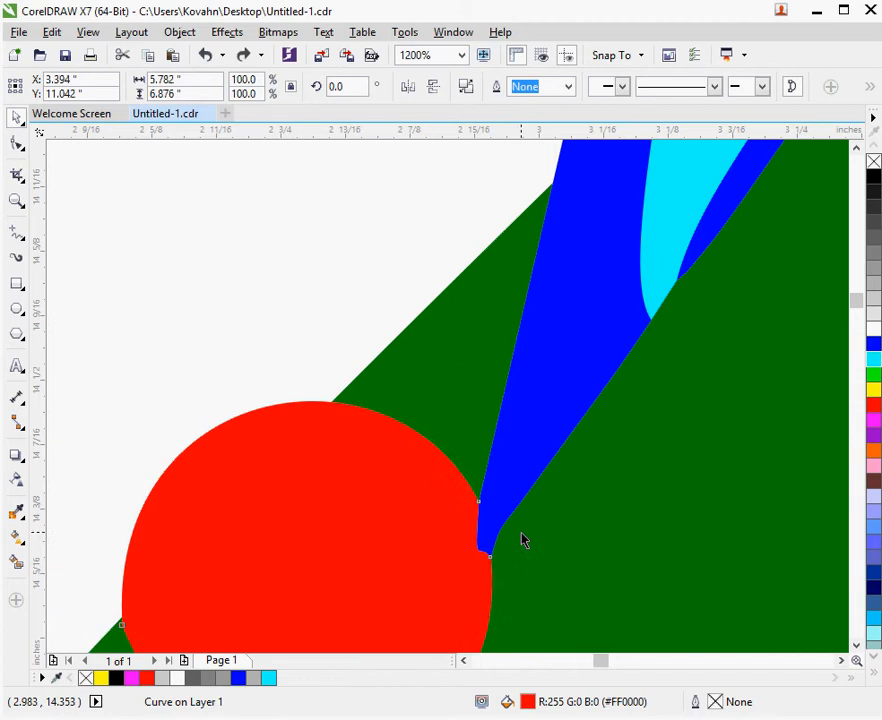
left_click_drag(465, 510, 330, 516)
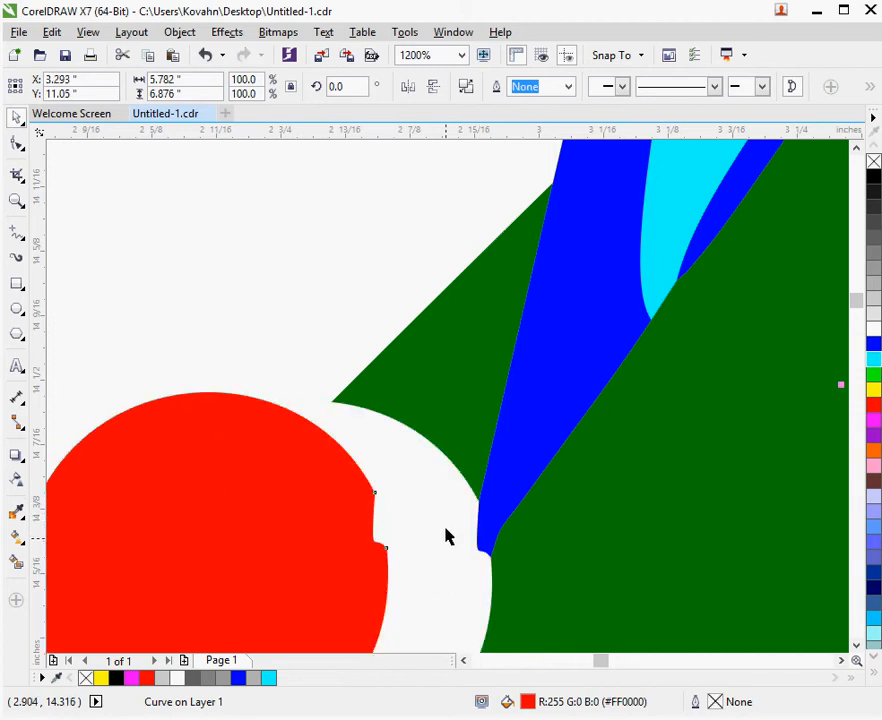
key("ctrl+z")
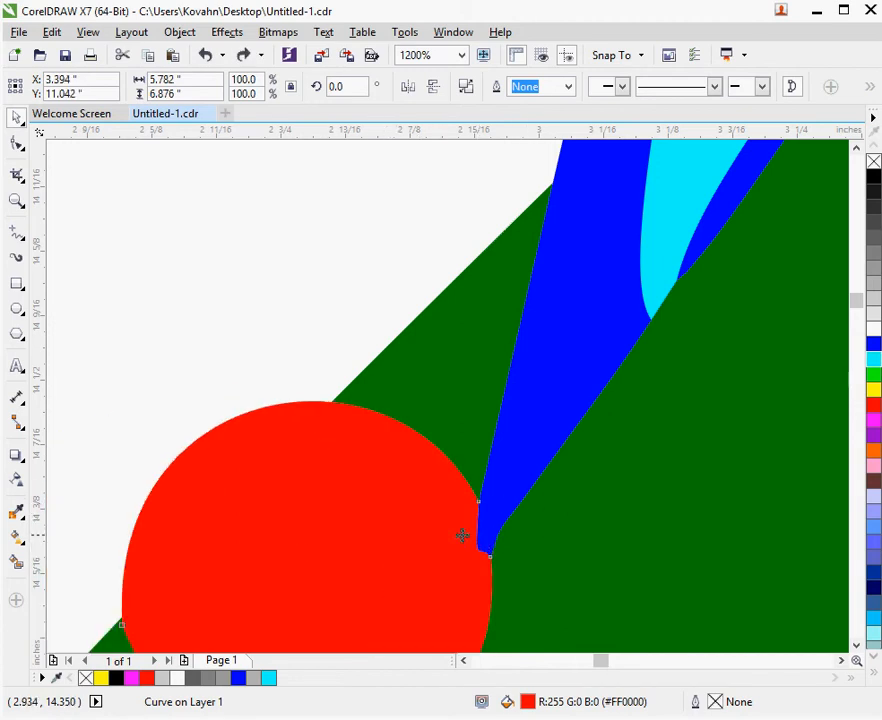
key("Escape")
Check what lies beneath the cyan star, and trim the blue star again with the cyan star on top of it
scroll(386, 445, "down", 1)
scroll(445, 512, "up", 1)
scroll(445, 505, "down", 2)
scroll(521, 333, "up", 1)
left_click(612, 197)
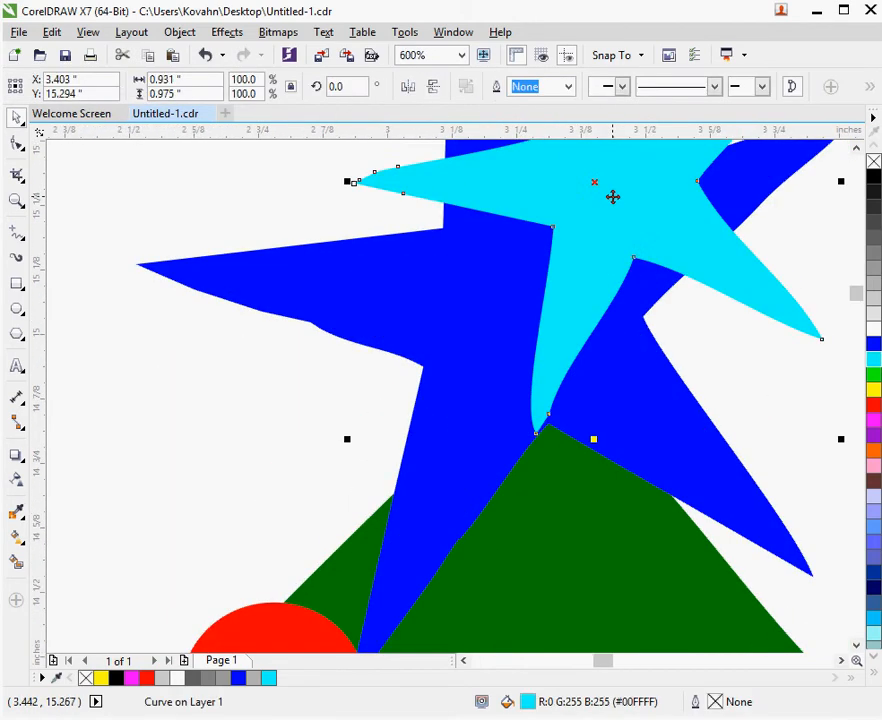
left_click_drag(712, 285, 621, 410)
left_click(654, 465, "shift")
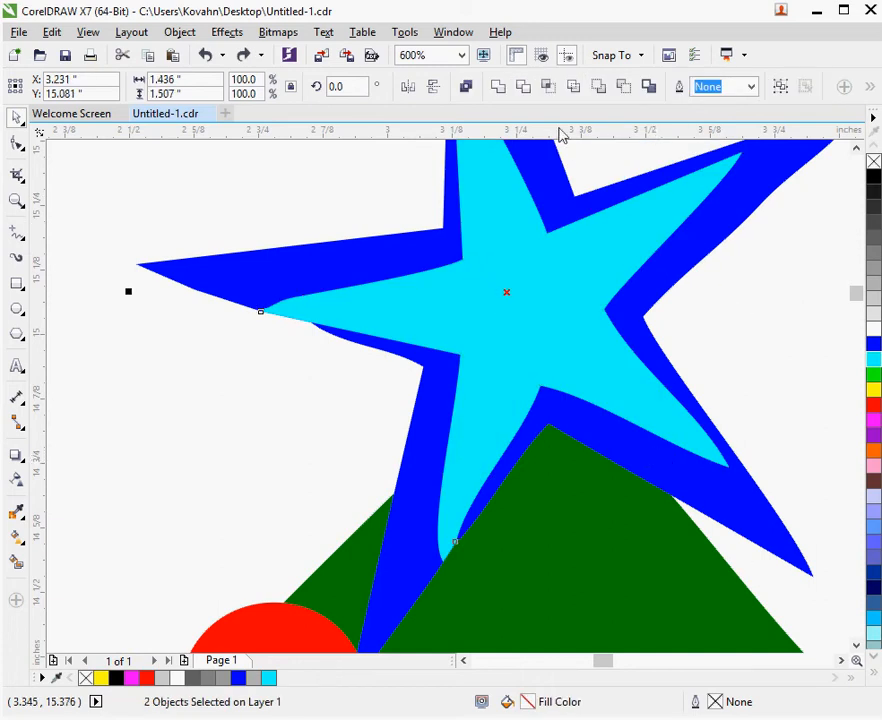
left_click(525, 93)
Move the cyan star aside to check the hole cut in the blue star, and undo the move
key("Escape")
left_click_drag(543, 335, 280, 317)
key("ctrl+z")
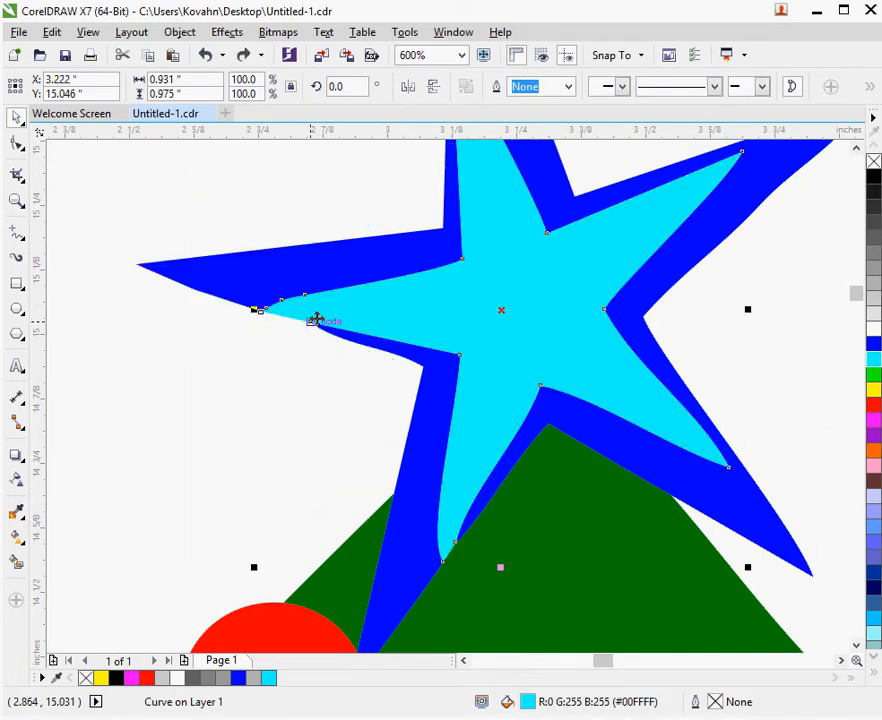
scroll(318, 317, "down", 1)
key("Escape")
scroll(435, 272, "down", 3)
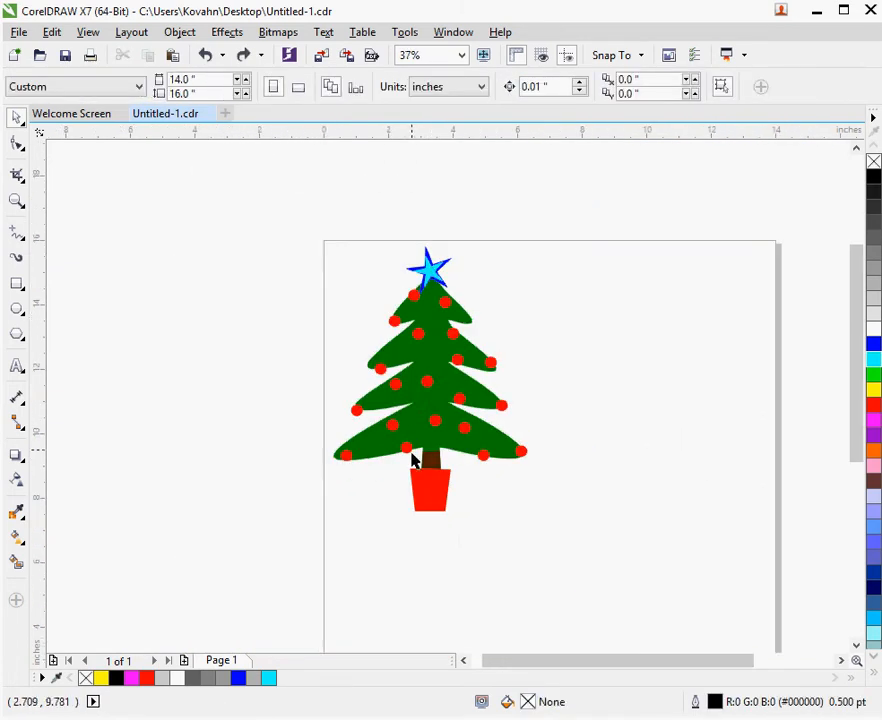
Move the red ornaments-and-pot shape off the lower branches to check the cut-outs, and undo the move
scroll(418, 533, "up", 1)
scroll(413, 531, "up", 1)
scroll(410, 522, "down", 2)
scroll(404, 462, "up", 1)
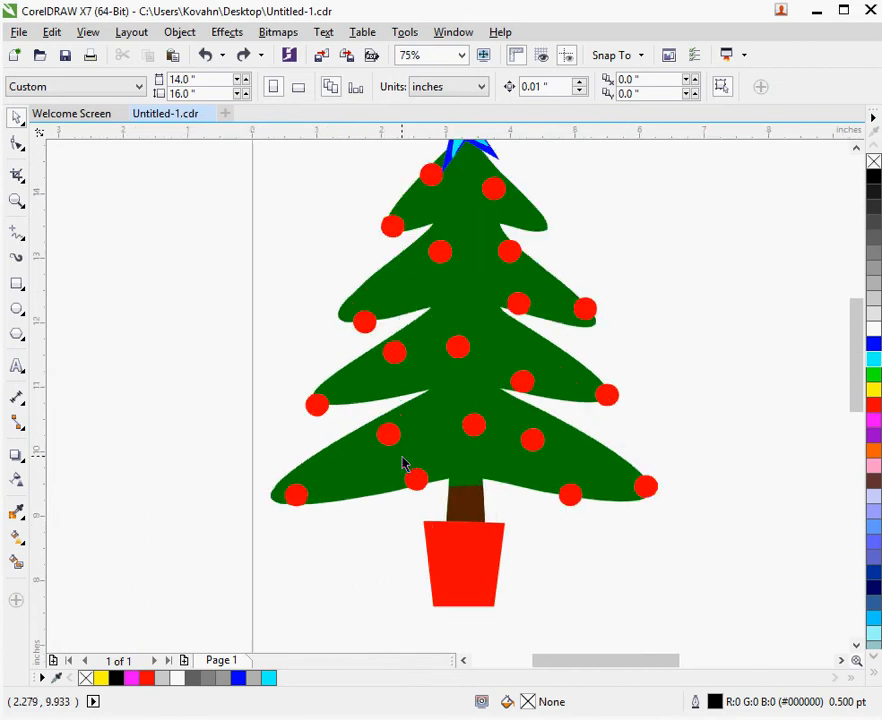
left_click_drag(411, 482, 218, 513)
key("ctrl+z")
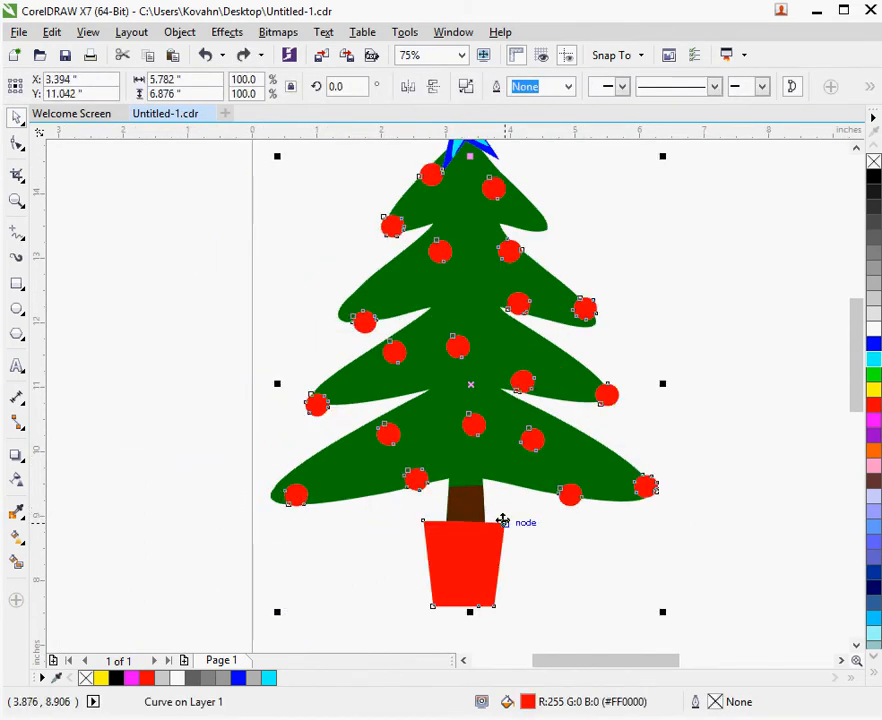
Move the brown trunk and the green tree aside in turn to look for remaining overlap, undoing each move
key("Escape")
left_click_drag(474, 512, 644, 524)
key("ctrl+z")
key("Escape")
left_click_drag(515, 463, 324, 466)
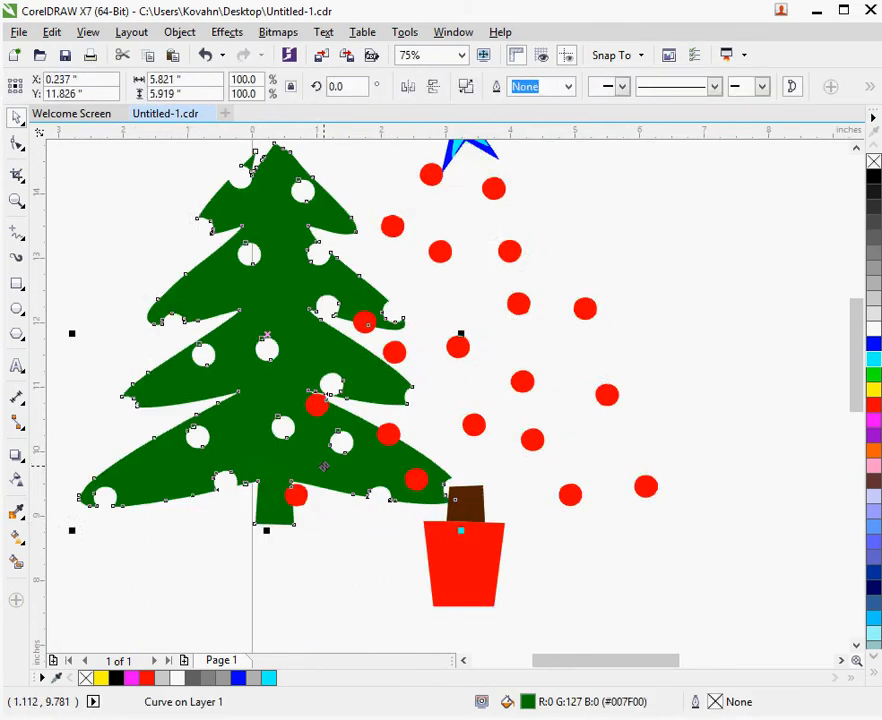
key("ctrl+z")
Move the star piece off the treetop to check the fit around it, and undo the move
scroll(603, 427, "down", 1)
scroll(540, 290, "up", 1)
left_click_drag(520, 276, 637, 275)
key("ctrl+z")
key("Escape")
Examine the outline of the green tree and the area where it meets the brown trunk
left_click(559, 498)
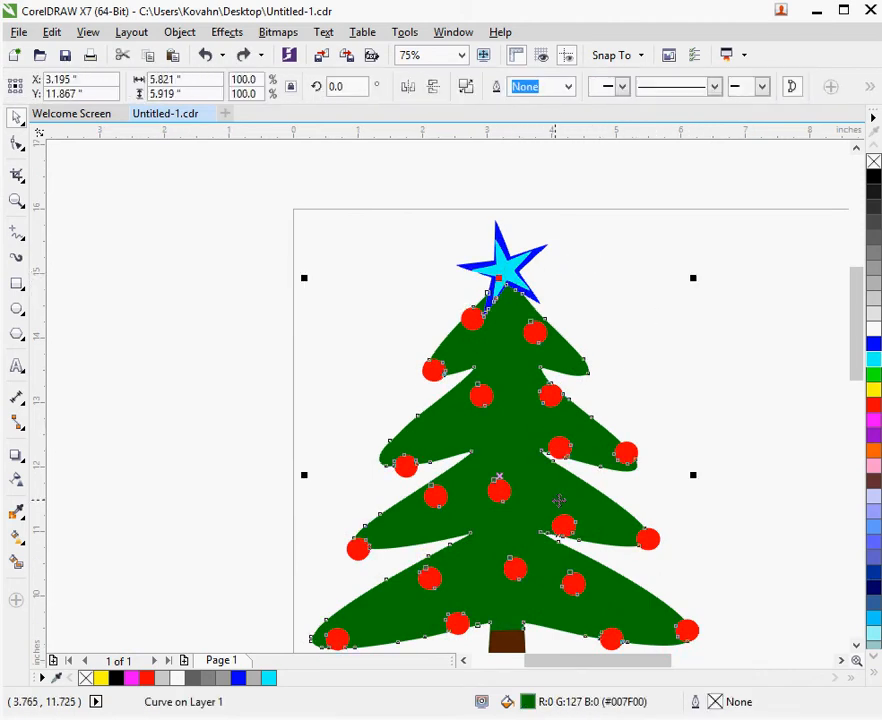
left_click(523, 449)
scroll(648, 473, "down", 1)
scroll(597, 608, "up", 1)
scroll(597, 608, "down", 1)
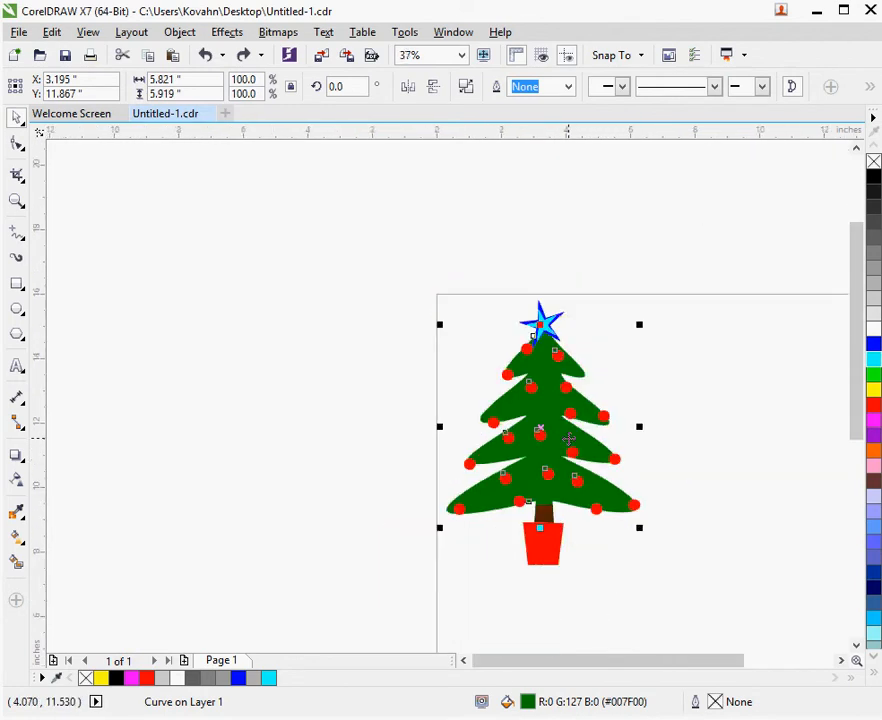
scroll(527, 528, "up", 1)
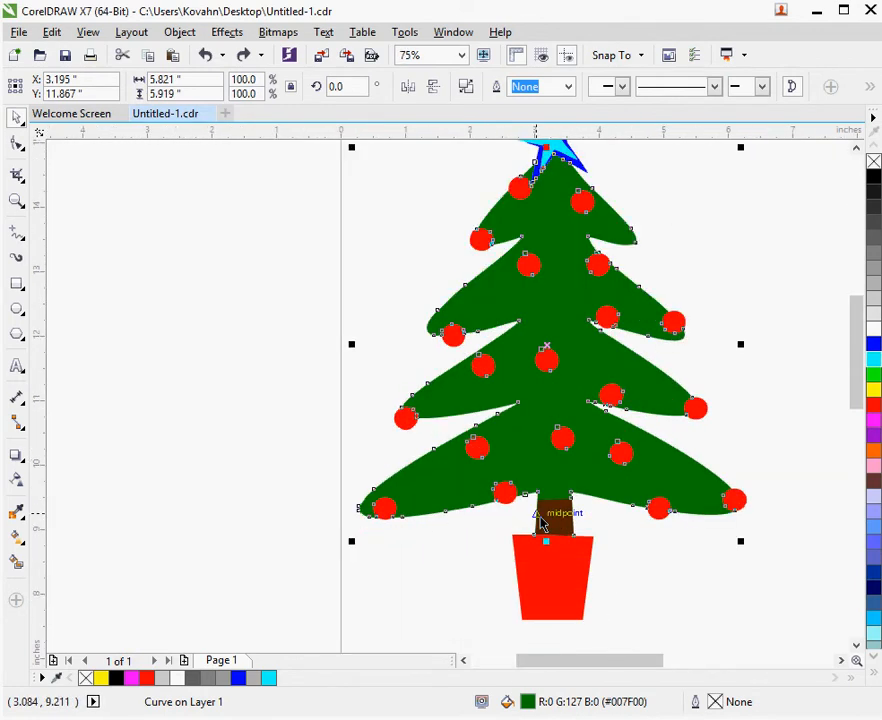
key("Escape")
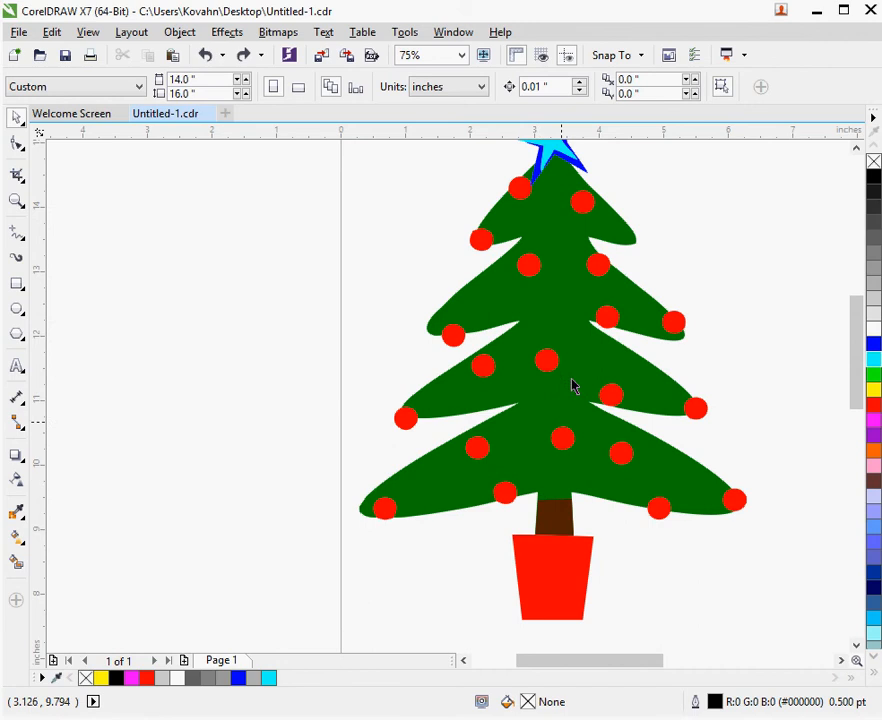
scroll(573, 366, "down", 1)
scroll(580, 254, "up", 1)
Shift the green tree one level forward and back in the stacking order repeatedly to compare it with the brown trunk
left_click(557, 300)
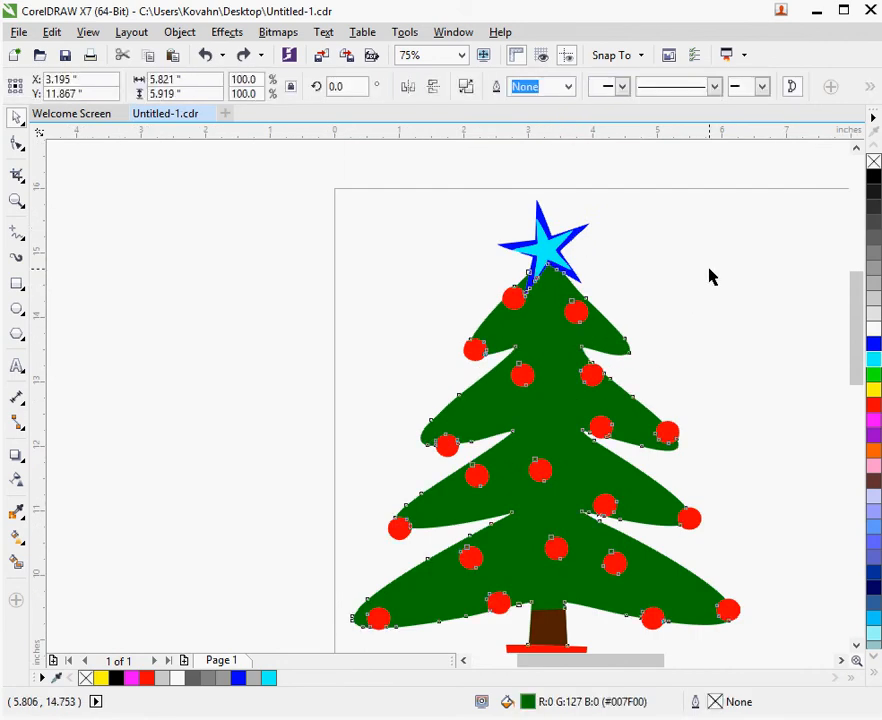
key("ctrl+Page_Up")
key("ctrl+Page_Down")
key("ctrl+Page_Up")
key("ctrl+Page_Down")
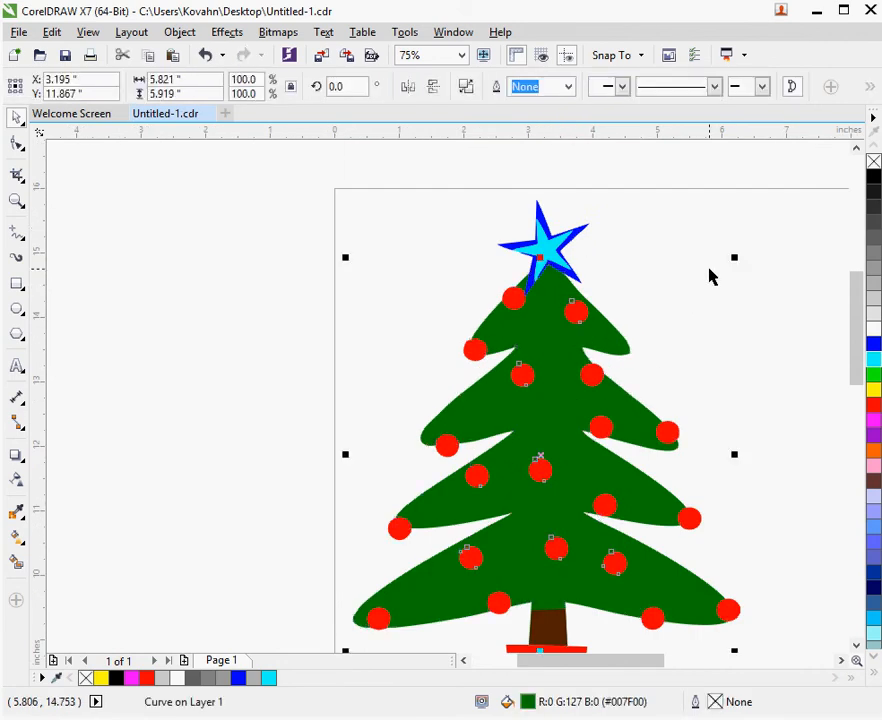
key("ctrl+Page_Up")
key("ctrl+Page_Down")
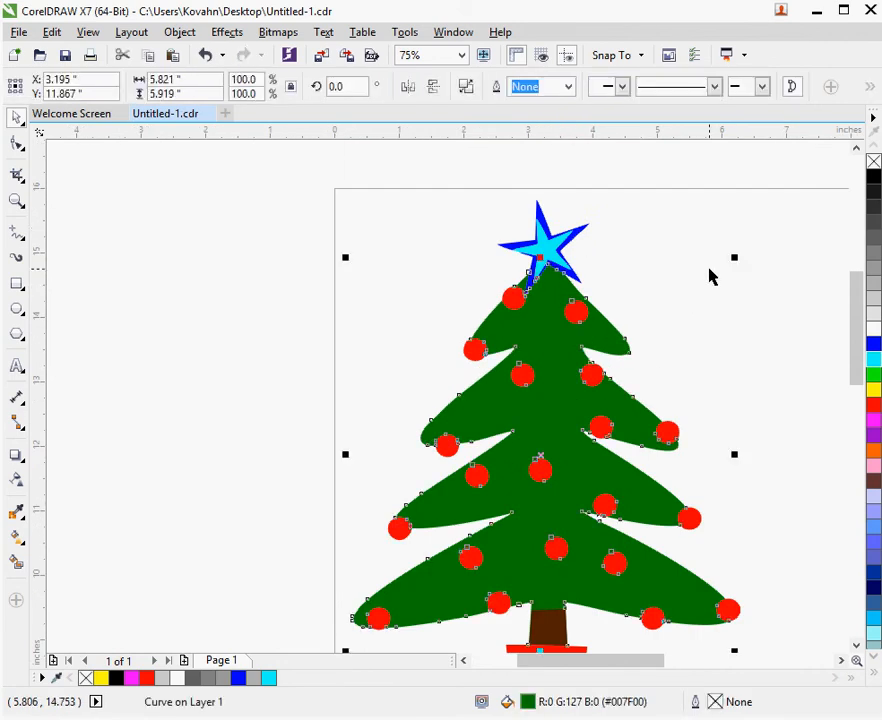
key("ctrl+Page_Up")
scroll(605, 612, "down", 2)
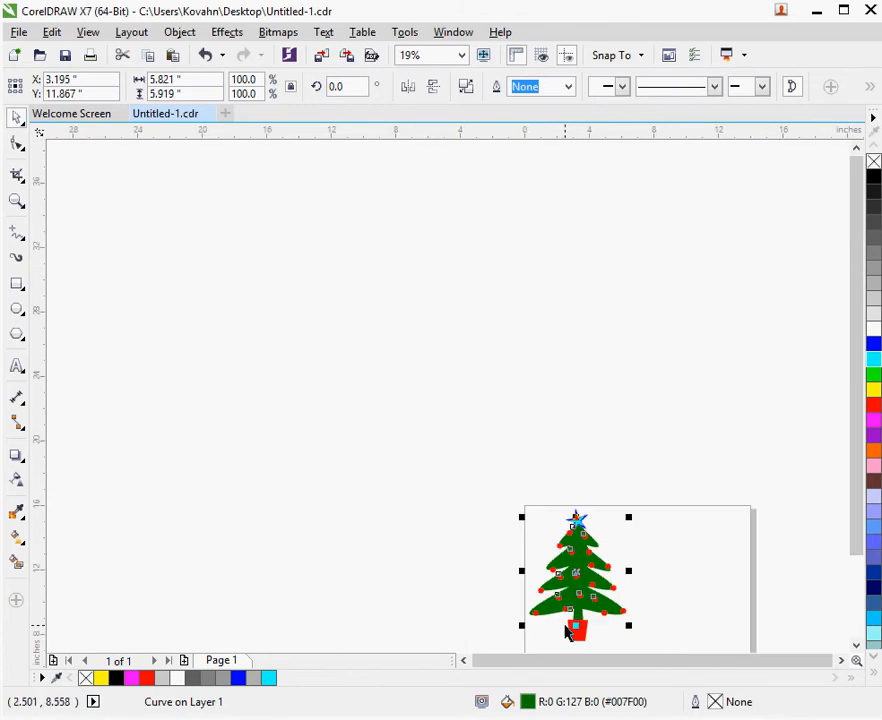
scroll(571, 631, "up", 2)
scroll(724, 602, "up", 1)
key("ctrl+Page_Down")
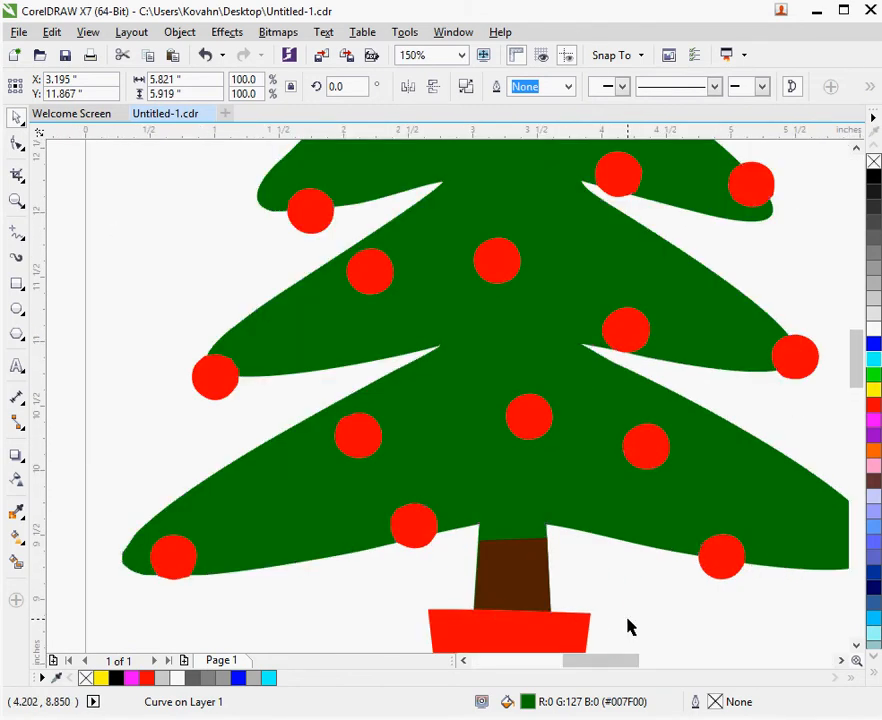
key("ctrl+Page_Up")
key("ctrl+Page_Down")
key("ctrl+Page_Up")
key("ctrl+Page_Down")
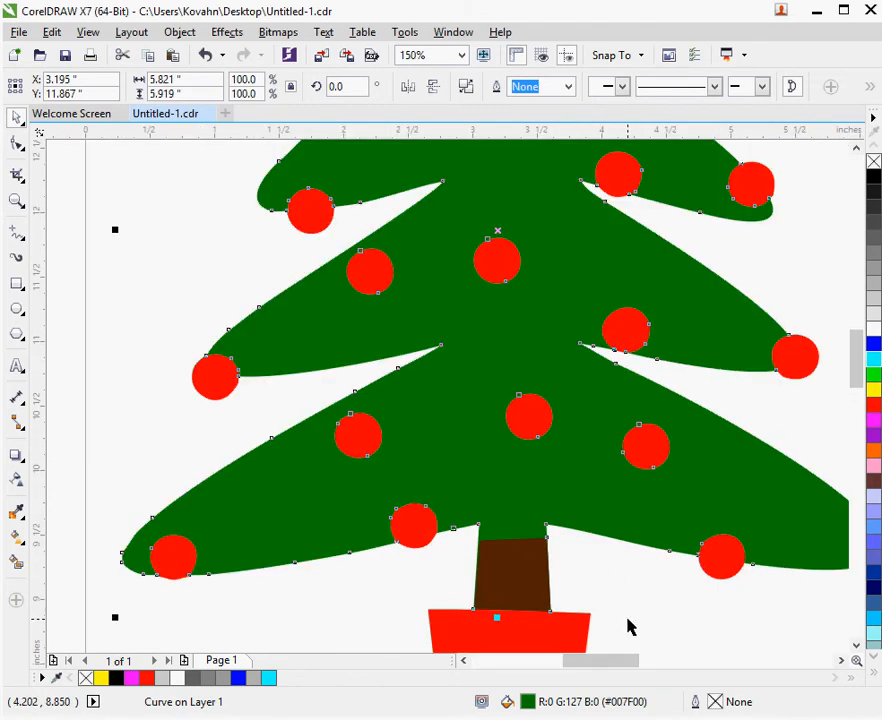
Check beneath the brown trunk, and stretch the trunk's left side outward to a width of about 0.62 inches
left_click(628, 626)
left_click_drag(505, 587, 618, 626)
key("ctrl+z")
scroll(505, 607, "up", 1)
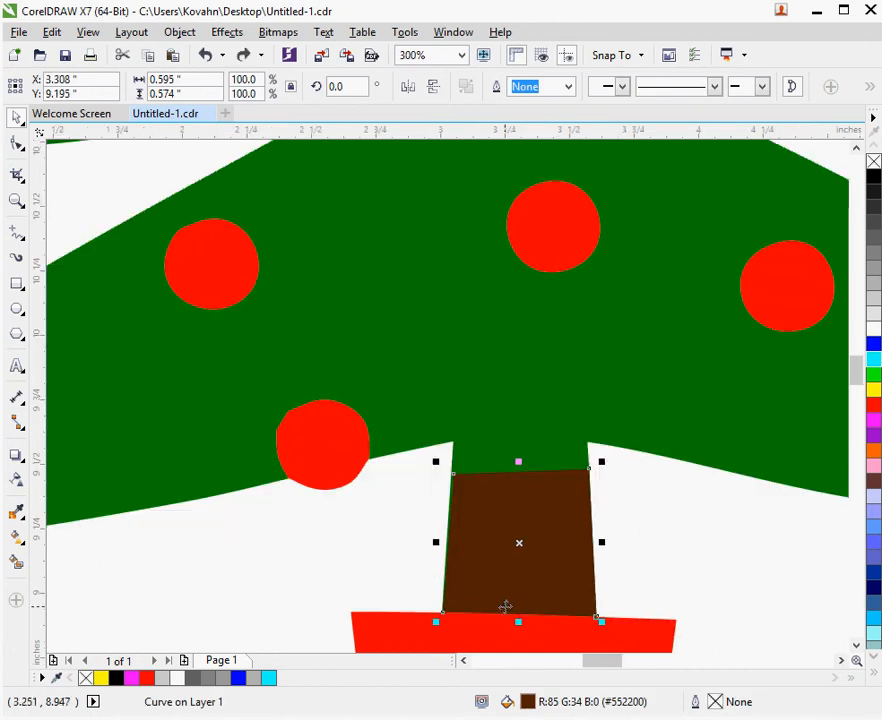
left_click_drag(435, 542, 429, 542)
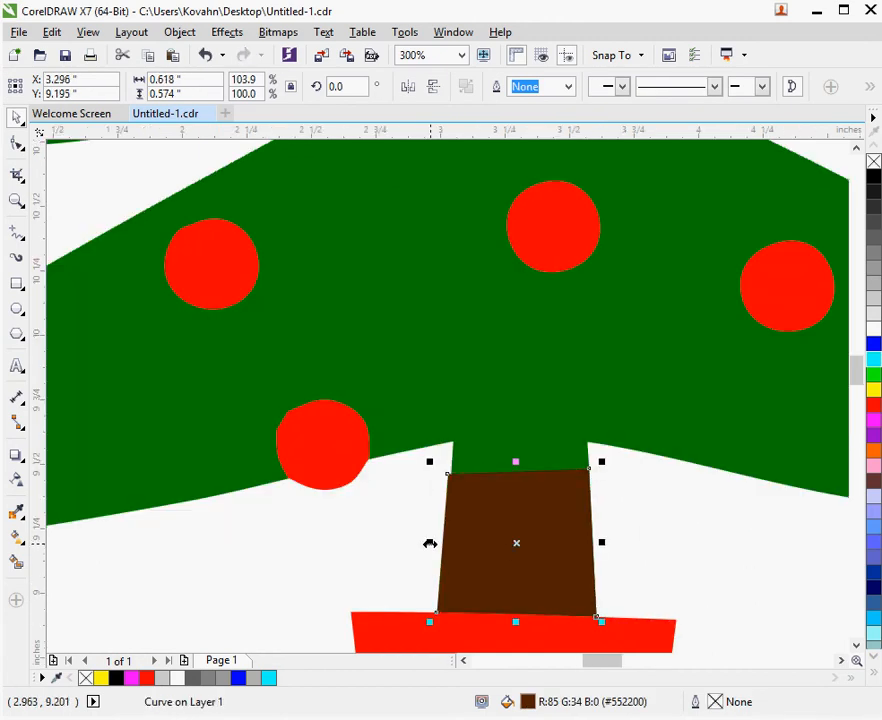
Trim the green tree with the brown trunk
left_click(534, 403, "shift")
left_click(527, 88)
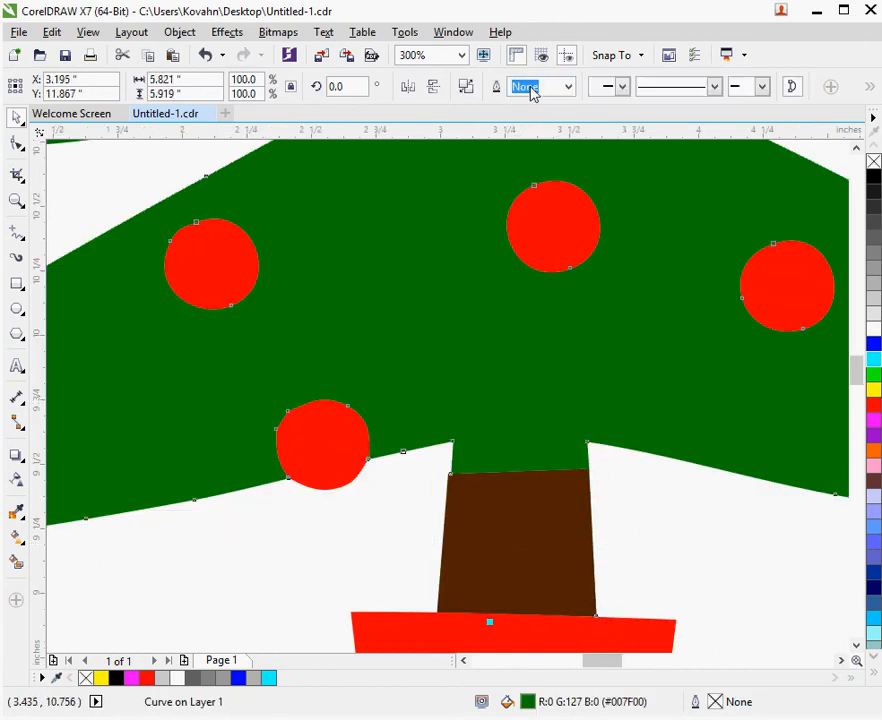
key("Escape")
Move the brown trunk away from the tree to check that nothing green lies beneath it, undoing each move
scroll(557, 391, "down", 1)
left_click_drag(553, 455, 622, 608)
scroll(689, 494, "down", 2)
key("ctrl+z")
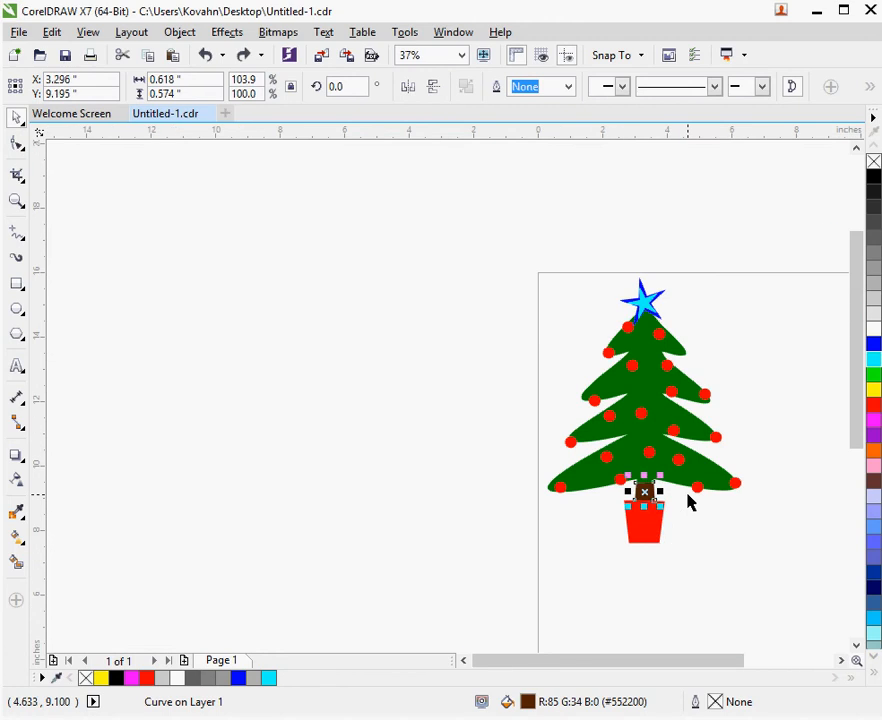
key("Escape")
scroll(644, 492, "up", 2)
left_click_drag(635, 563, 760, 574)
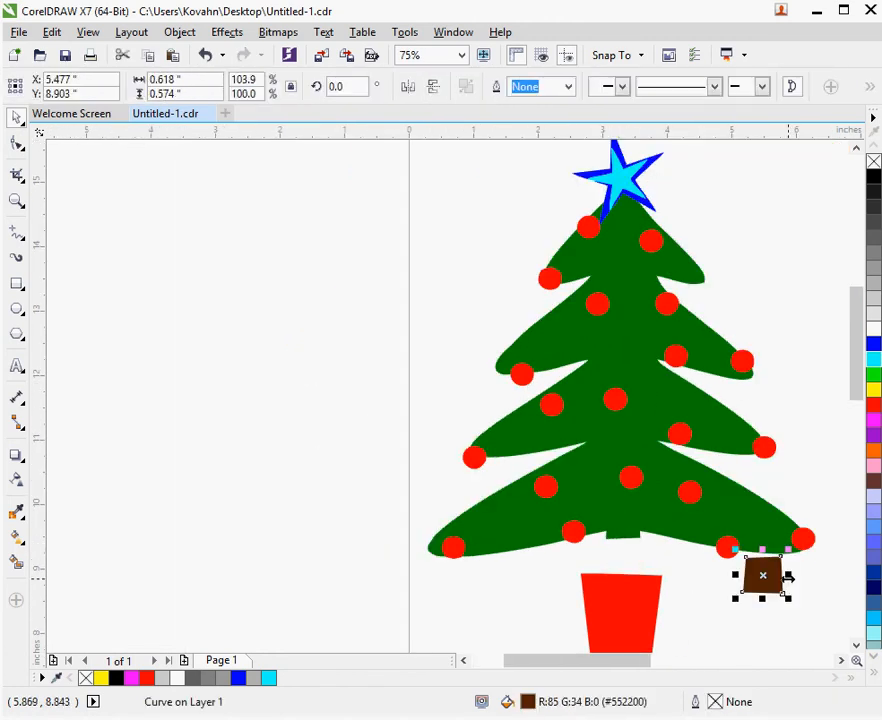
key("ctrl+z")
key("Escape")
left_click(741, 513)
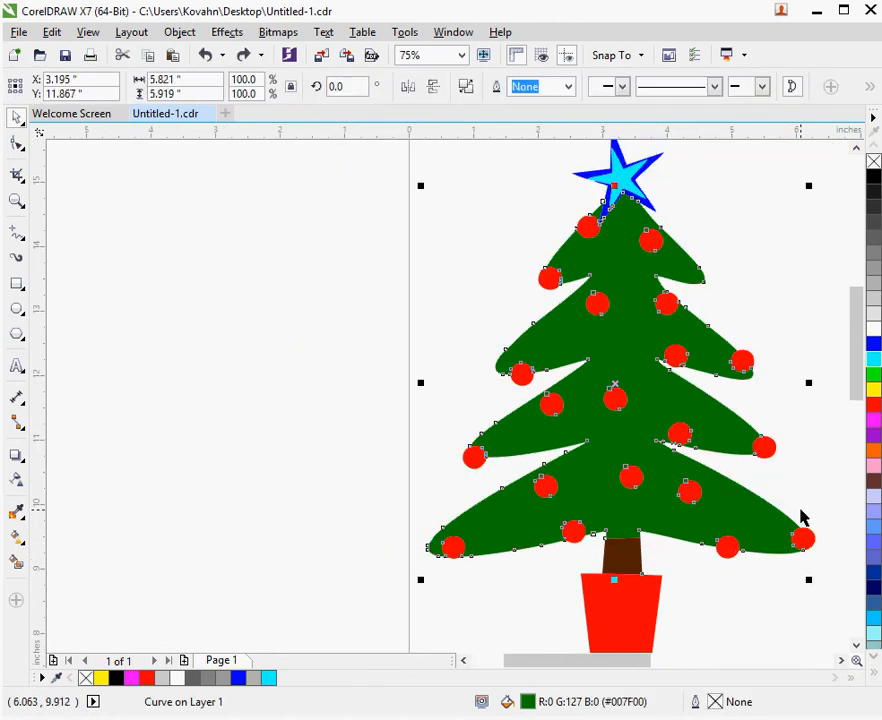
key("ctrl+v")
left_click(640, 626)
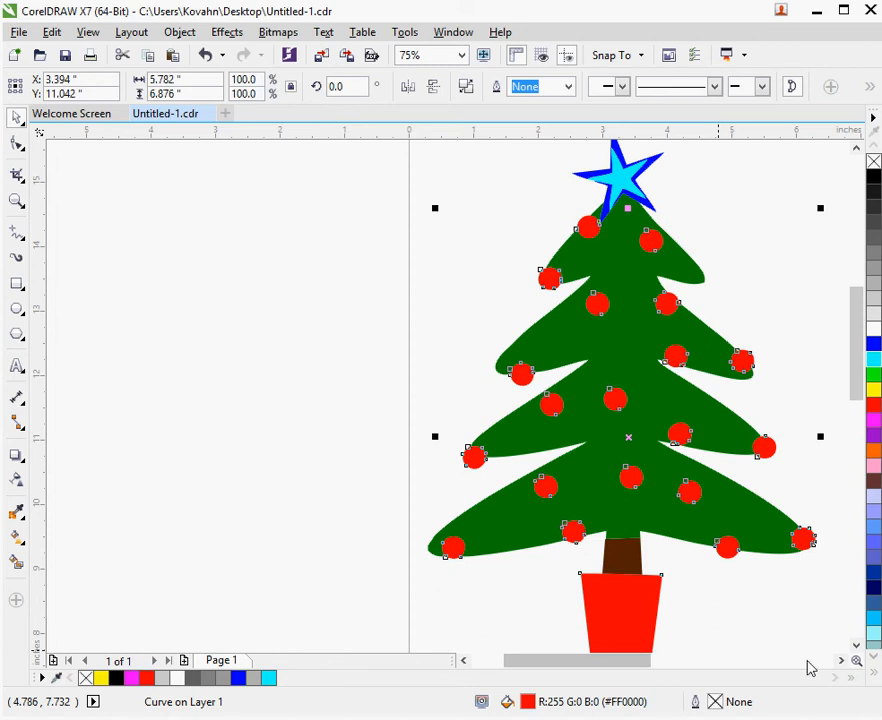
Select the cyan star and the blue star in turn to inspect their shapes, and review the whole tree
left_click(634, 182)
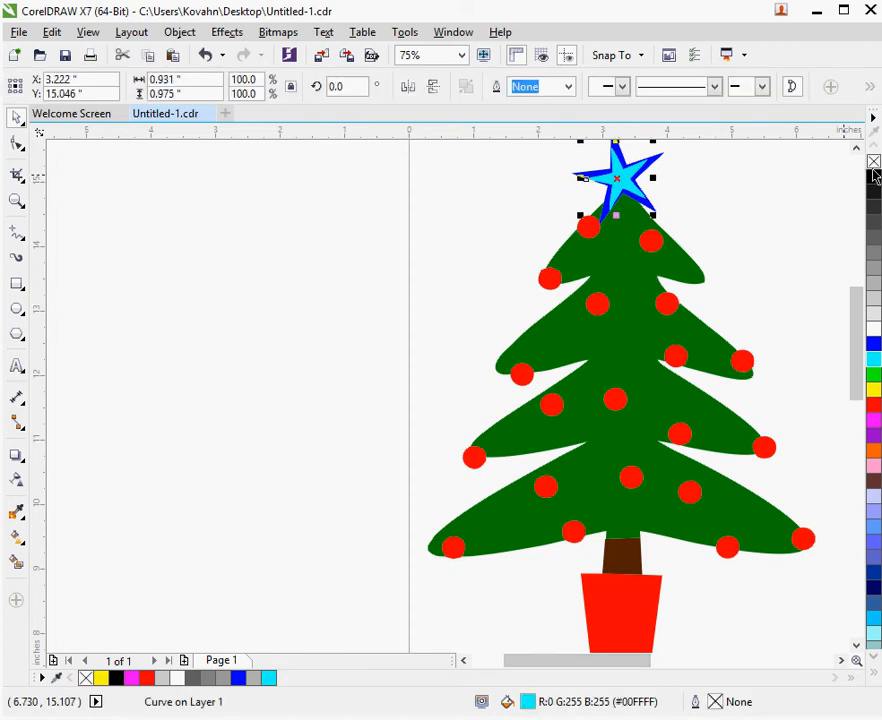
scroll(690, 192, "up", 2)
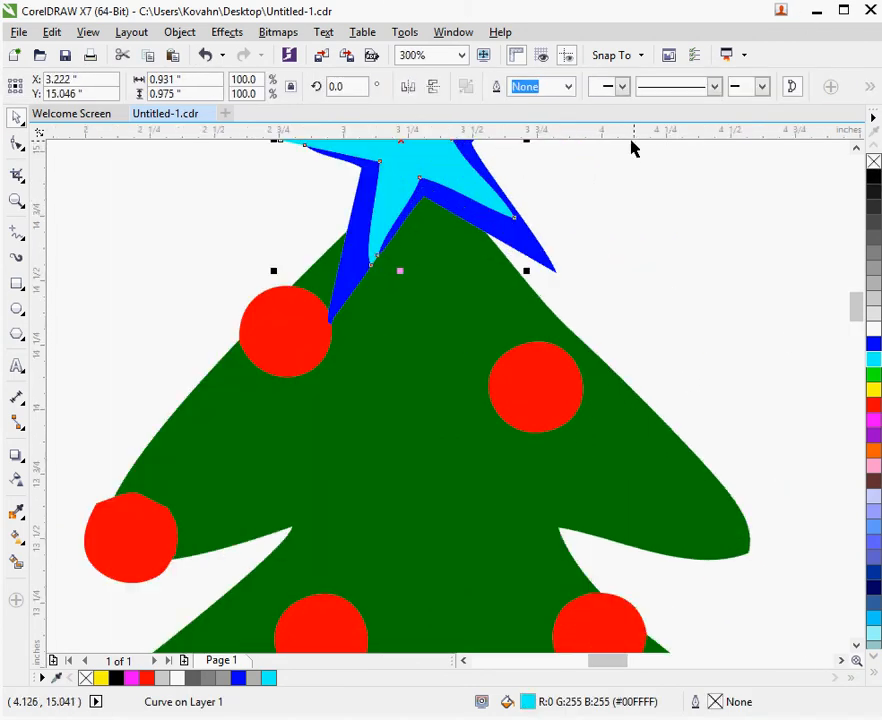
scroll(662, 362, "down", 2)
left_click(655, 341)
scroll(632, 237, "up", 1)
left_click(641, 343)
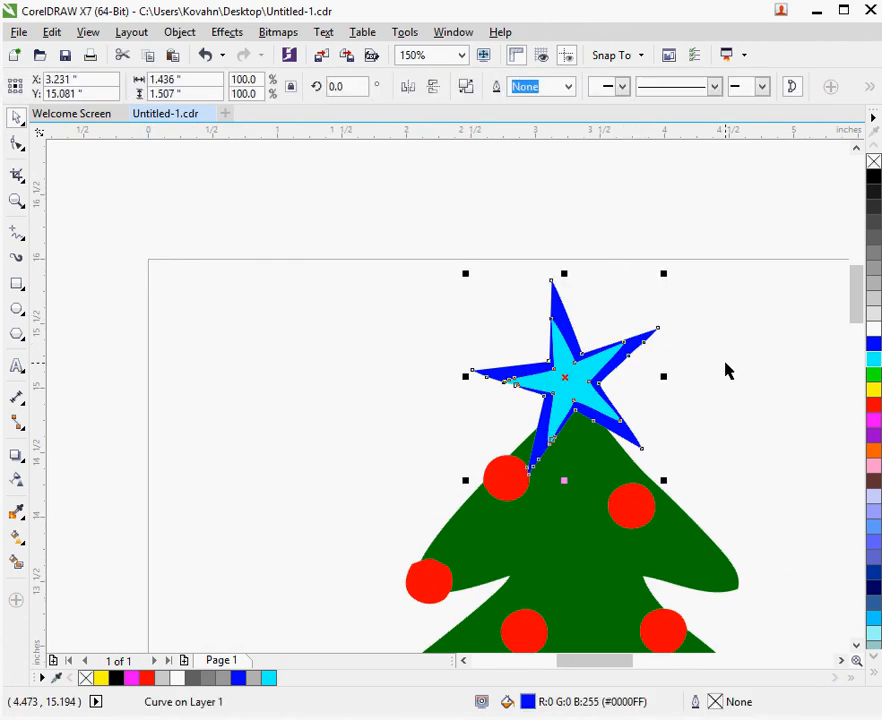
left_click(689, 364)
scroll(636, 340, "down", 2)
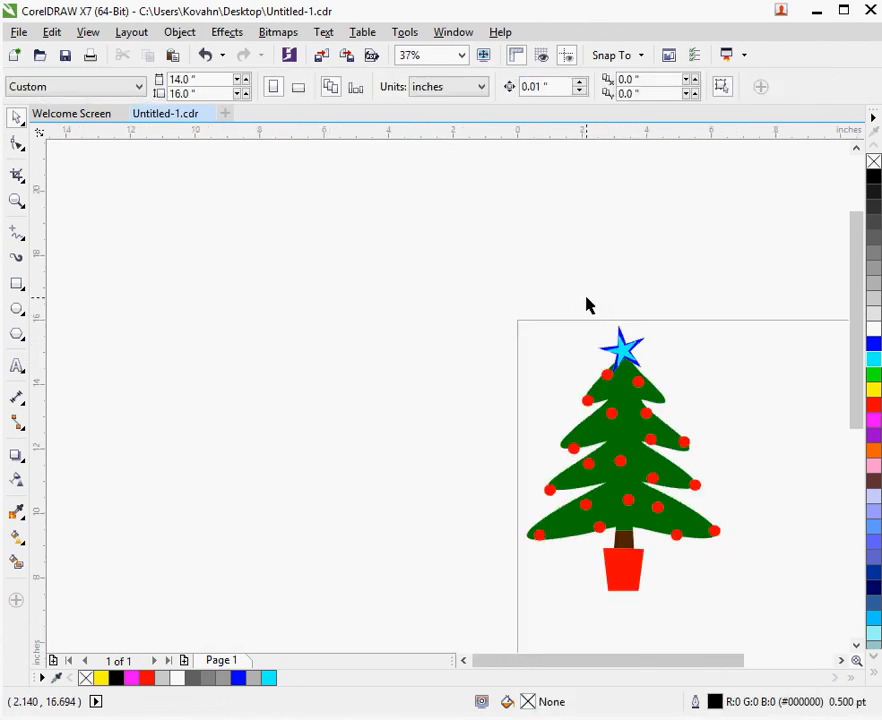
scroll(622, 524, "up", 1)
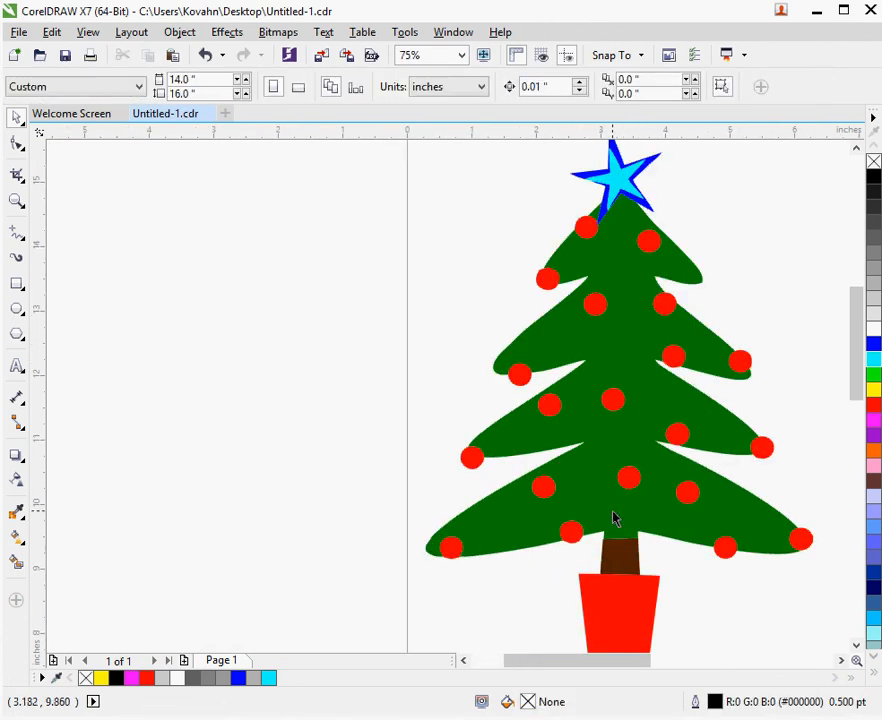
scroll(656, 161, "down", 2)
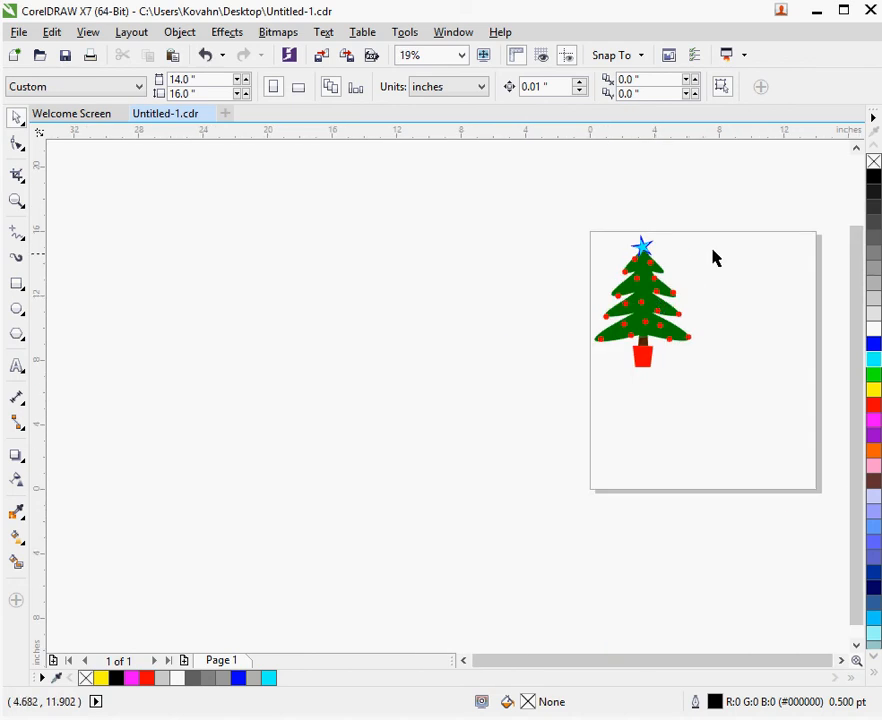
Move the cyan star and the blue star off the treetop one after the other to check their cuts, undoing each move
scroll(716, 258, "up", 2)
scroll(512, 240, "up", 1)
left_click(425, 289)
left_click_drag(425, 289, 555, 244)
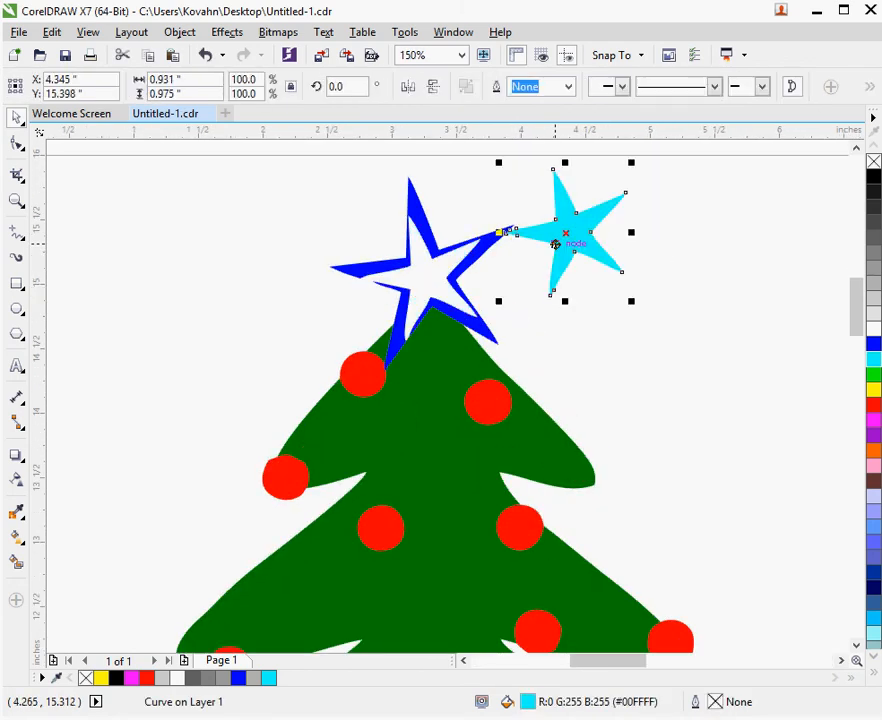
key("ctrl+z")
left_click(508, 239)
left_click_drag(492, 234, 573, 191)
key("ctrl+z")
left_click(605, 197)
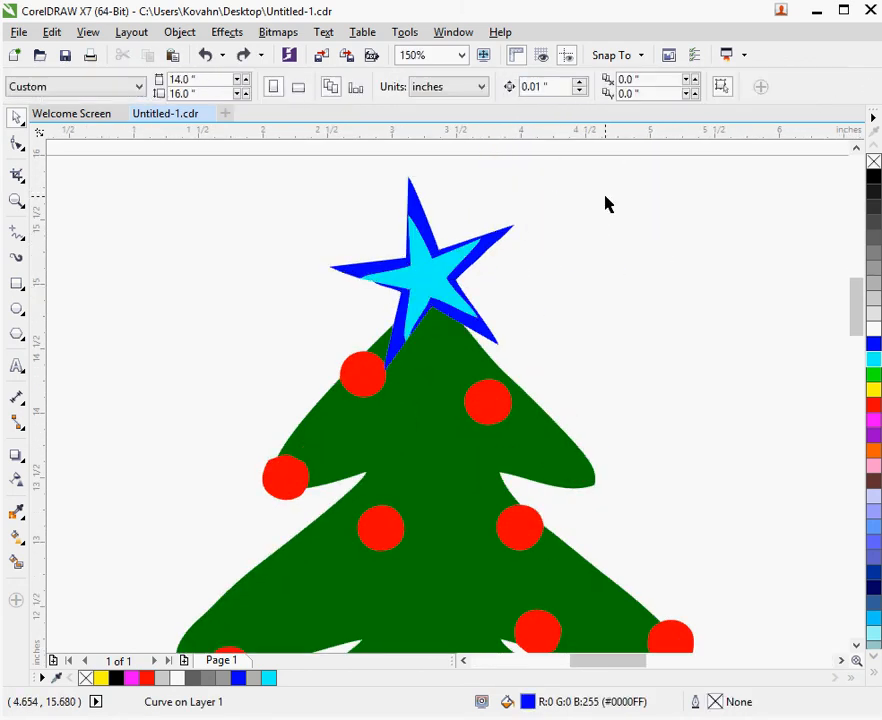